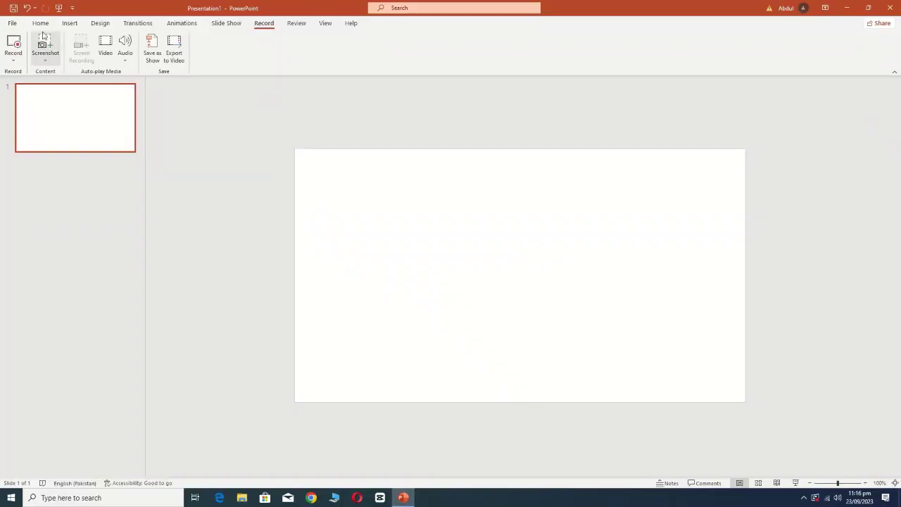
Create a new Blank Presentation, which opens as Presentation2 with an empty title slide
left_click(13, 23)
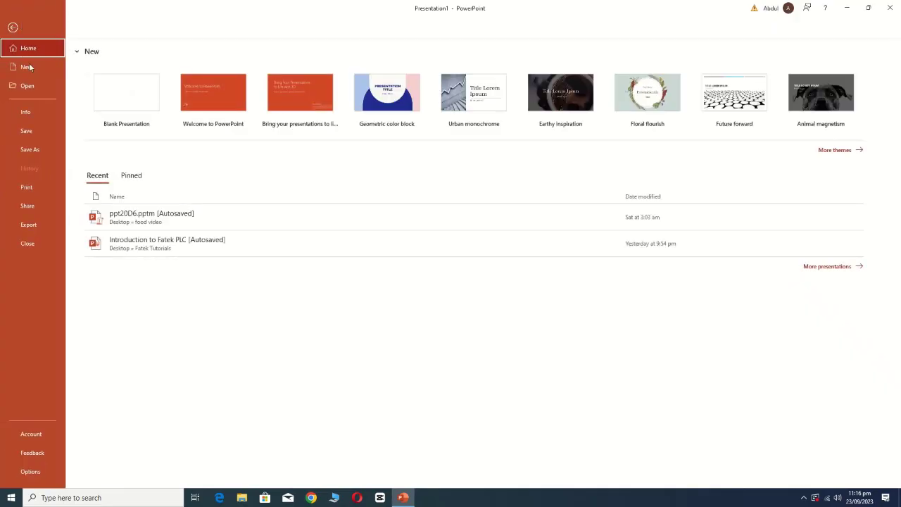
left_click(109, 100)
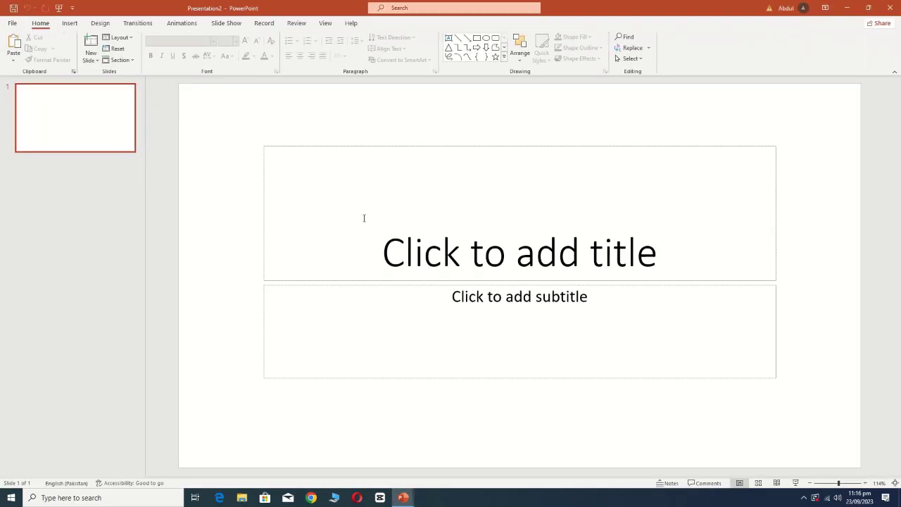
Add a new Blank layout slide and delete the original title slide
left_click(69, 23)
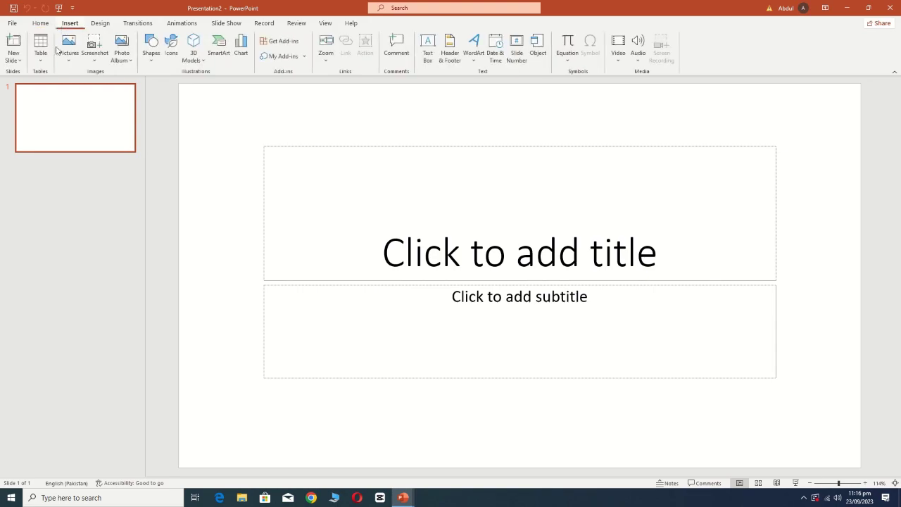
left_click(14, 57)
left_click(30, 184)
left_click(85, 141)
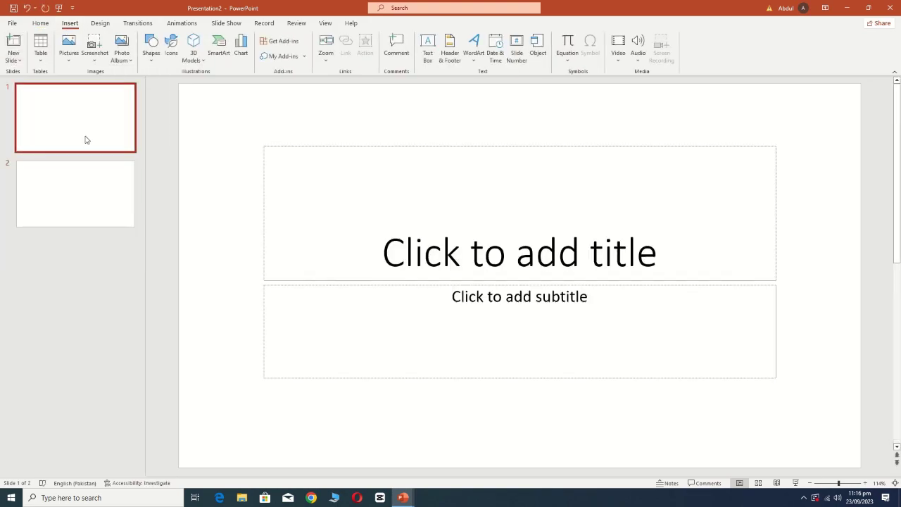
key("Delete")
Insert the waterfall photo from this device onto the blank slide
left_click(71, 61)
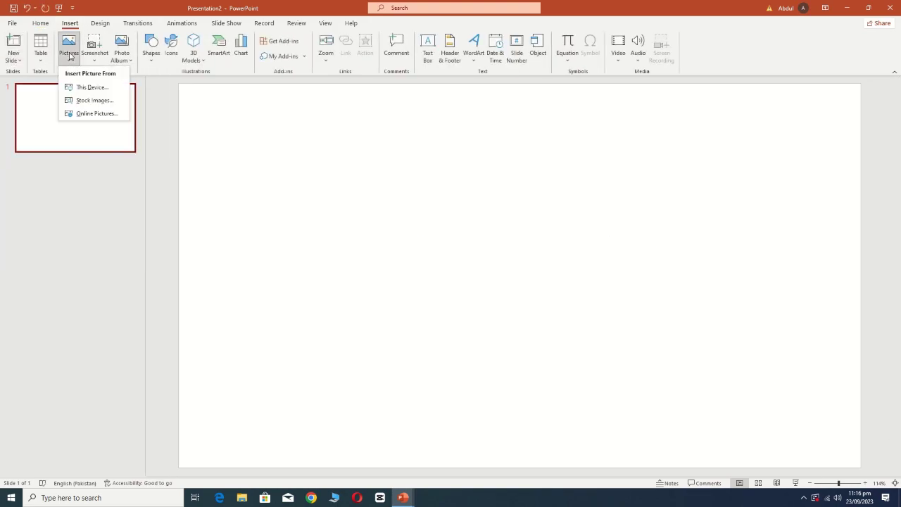
left_click(78, 88)
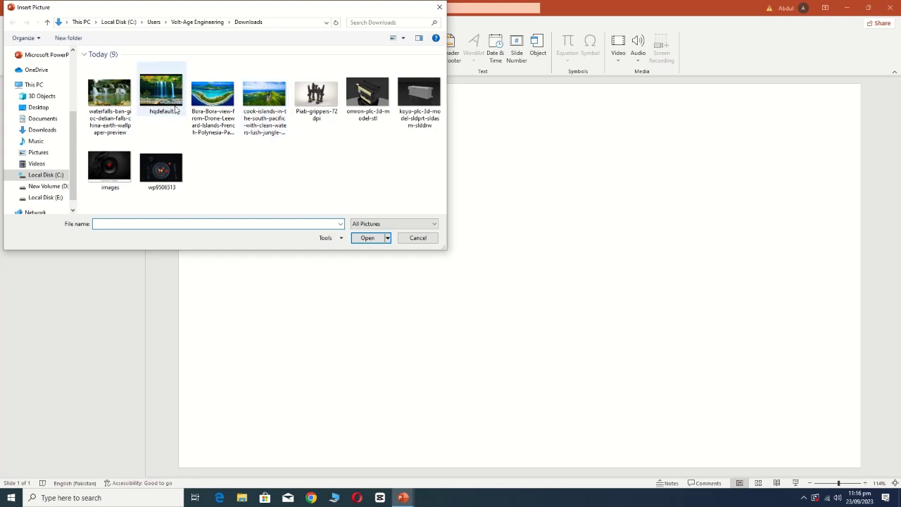
left_click(121, 103)
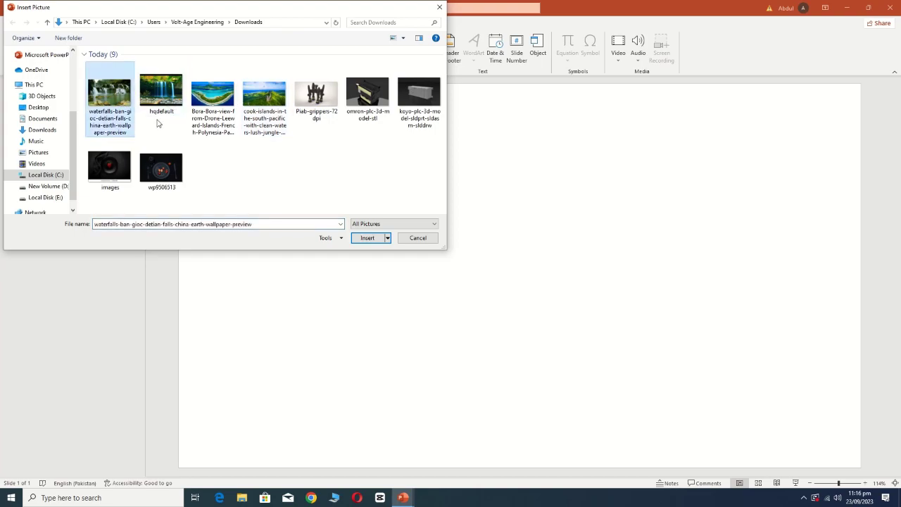
left_click(355, 239)
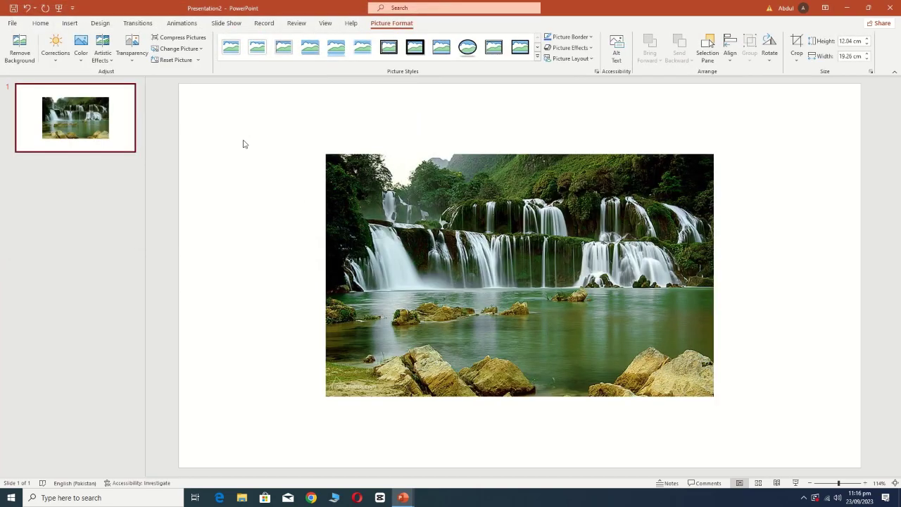
Set a custom slide size of On-screen Show (16:9)
left_click(102, 23)
left_click(835, 49)
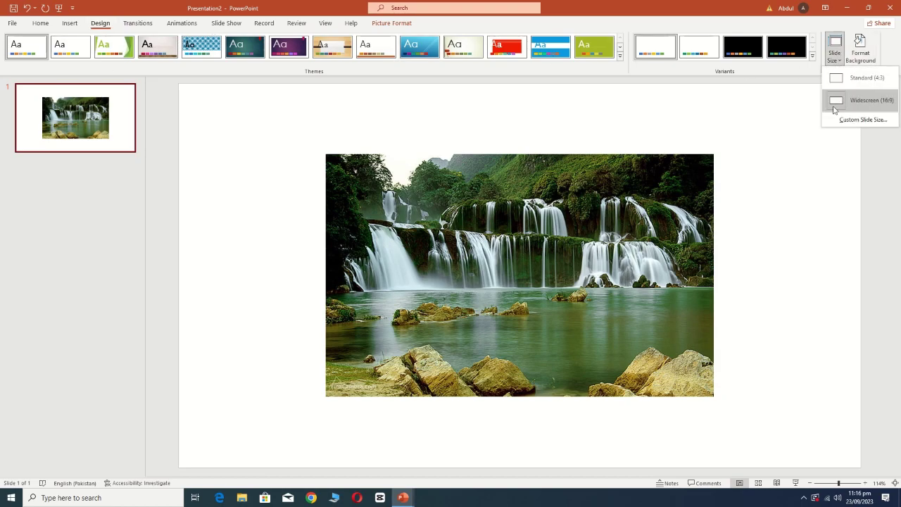
left_click(823, 121)
left_click(440, 219)
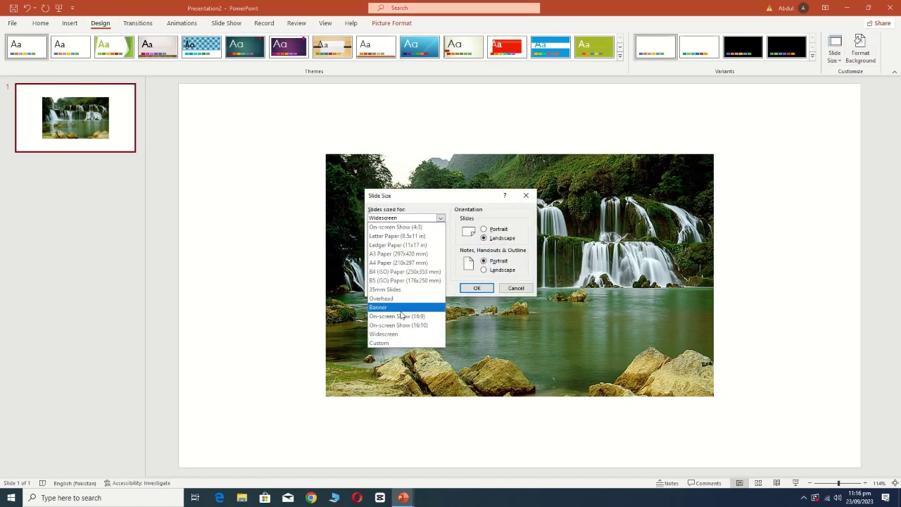
left_click(401, 309)
left_click(476, 288)
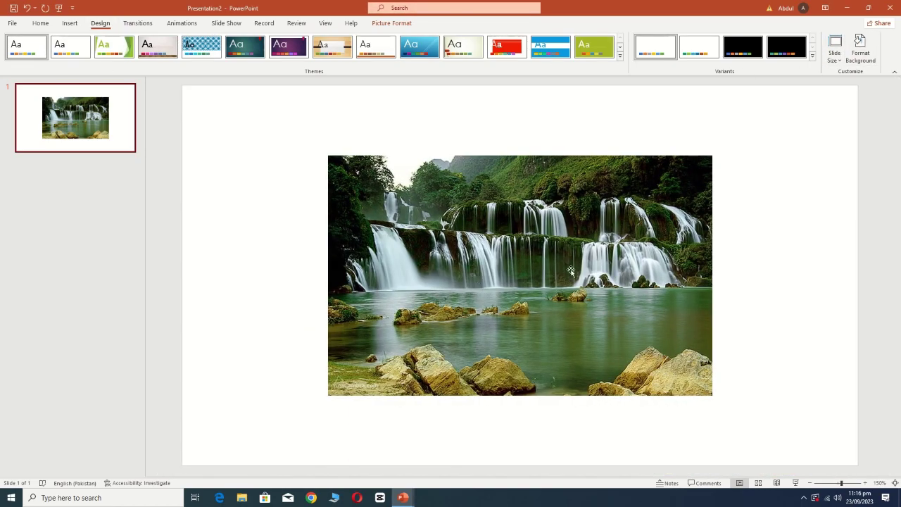
Stretch the waterfall photo to the slide's left, right, bottom and top edges
left_click(342, 265)
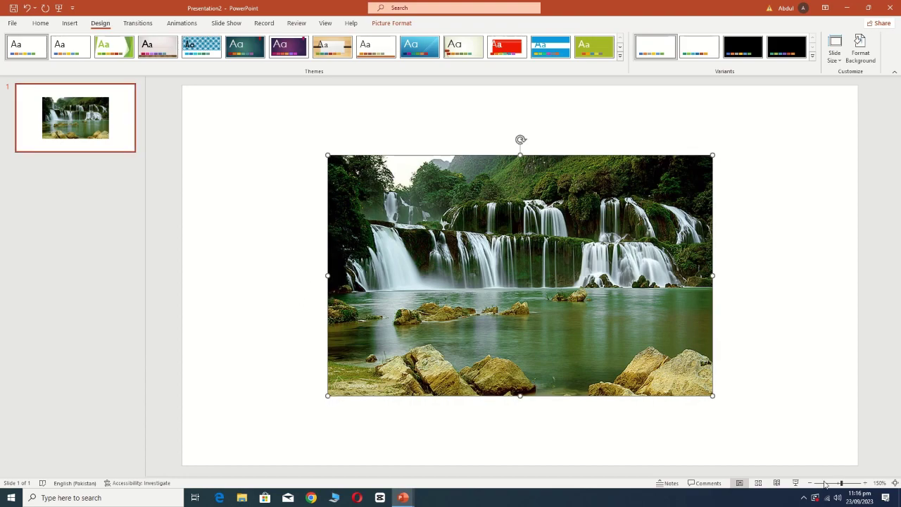
left_click_drag(841, 485, 837, 484)
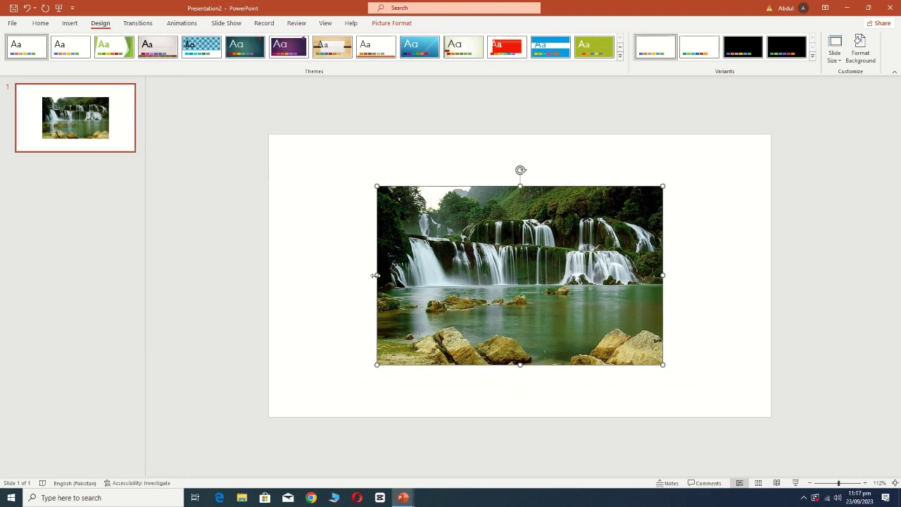
left_click_drag(375, 275, 268, 275)
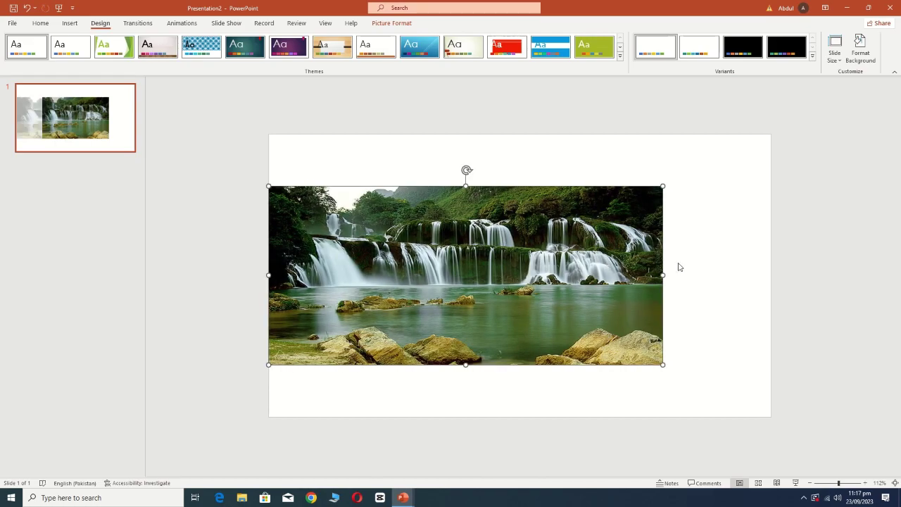
left_click_drag(662, 275, 771, 275)
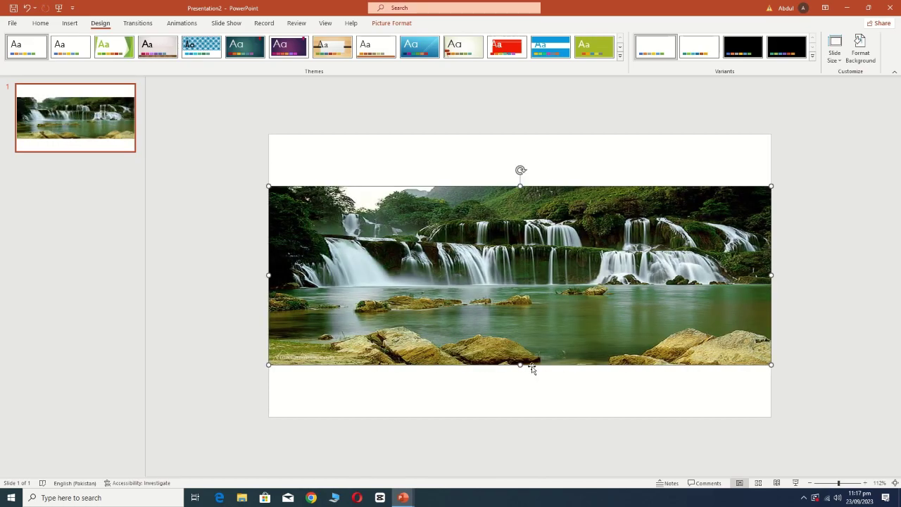
left_click_drag(521, 365, 520, 415)
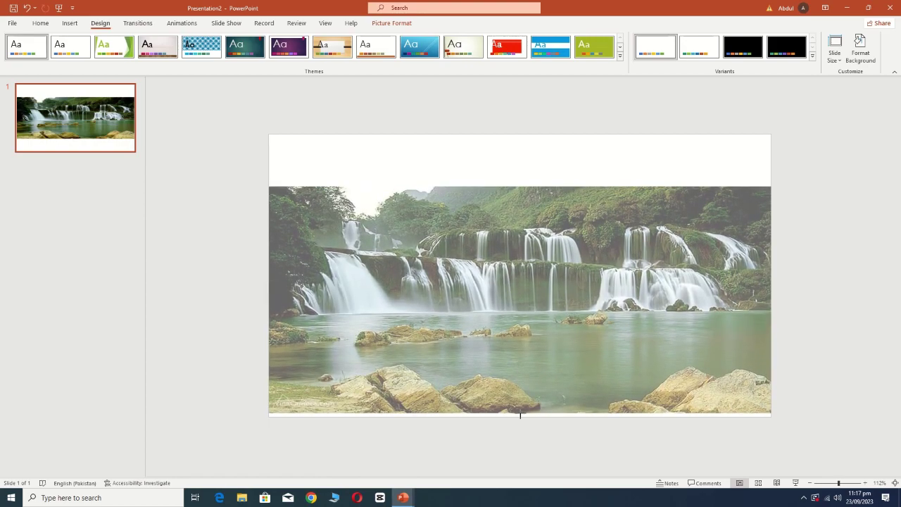
left_click_drag(520, 186, 518, 134)
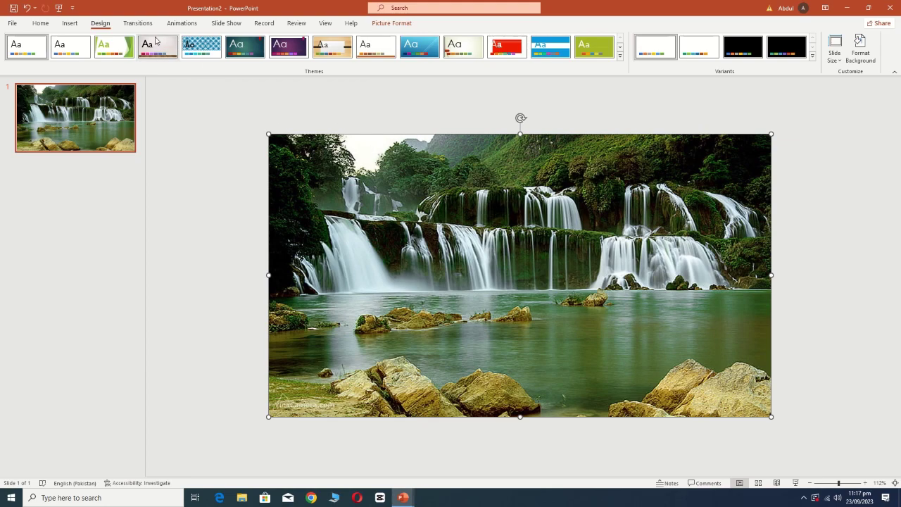
Draw a text box over the waterfalls and type the lettering in white
left_click(70, 23)
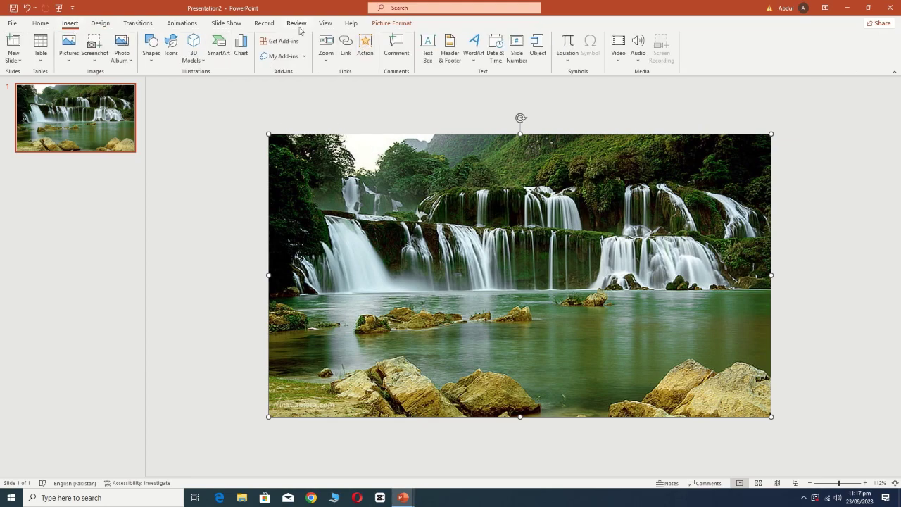
left_click(427, 48)
left_click_drag(377, 208, 541, 263)
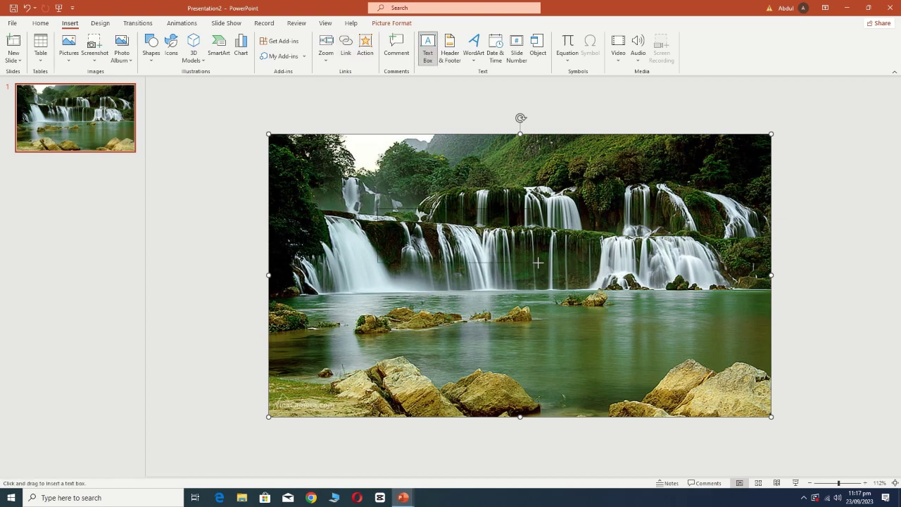
left_click(271, 56)
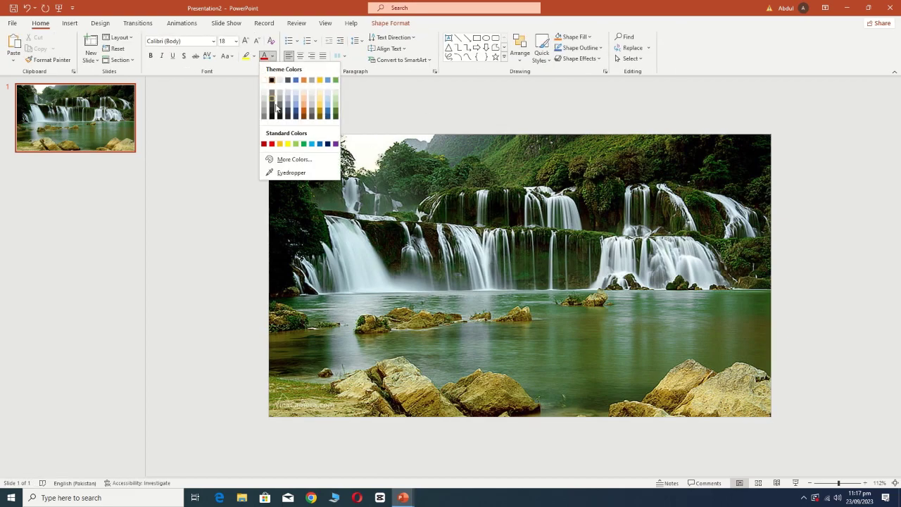
left_click(264, 80)
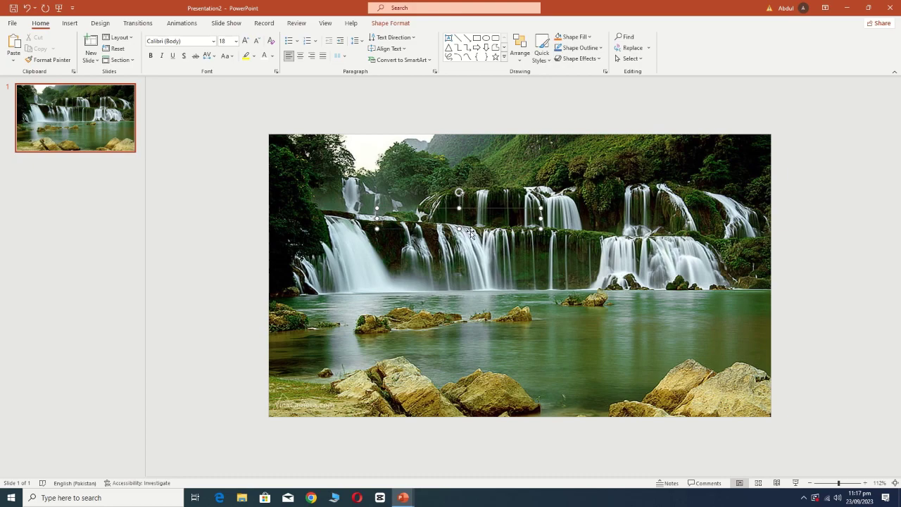
type("T")
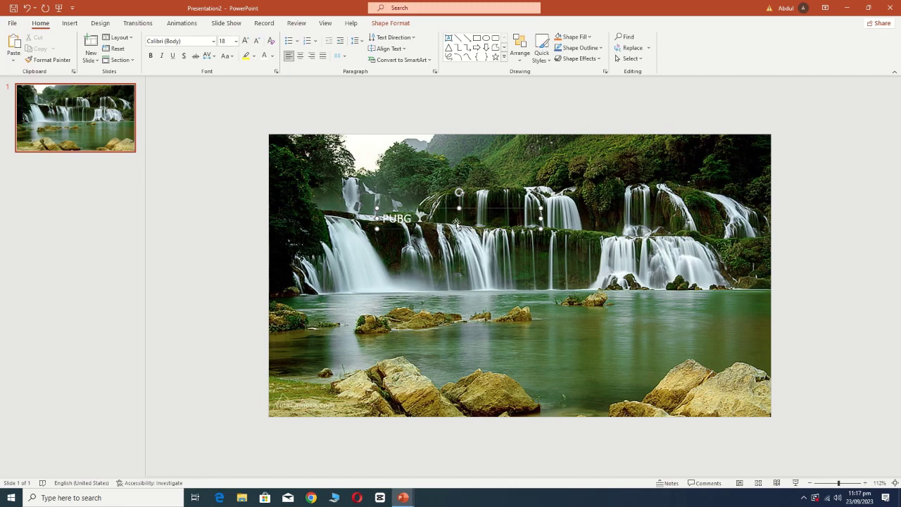
Enlarge the PUBG text to font size 138
left_click(430, 221)
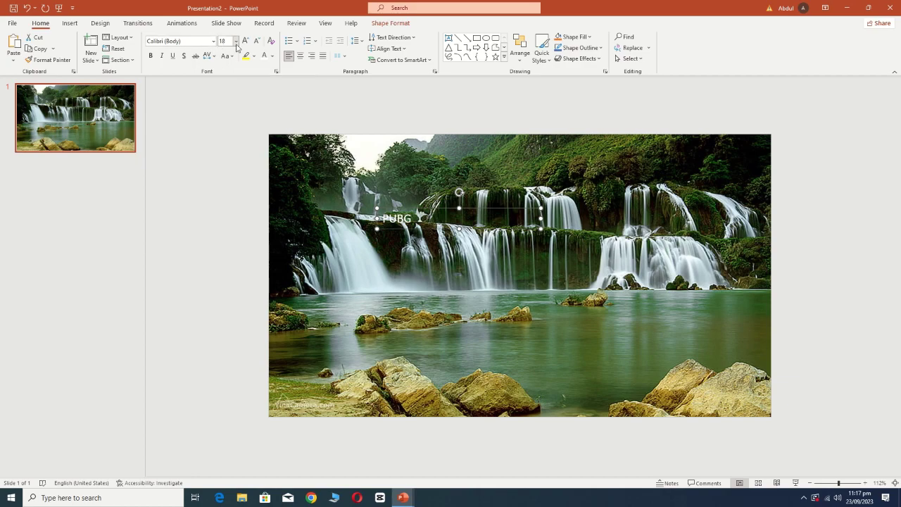
left_click(245, 41)
left_click(245, 41)
left_click(245, 41)
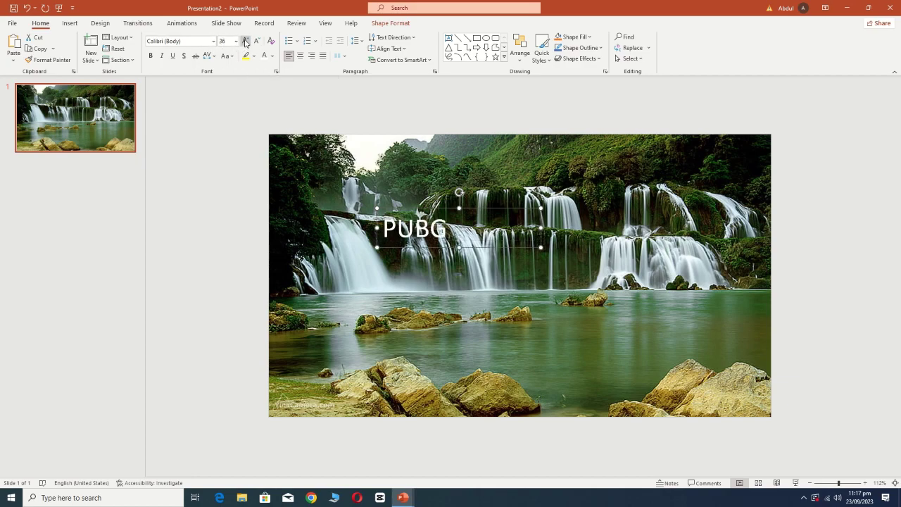
left_click(245, 40)
left_click(245, 41)
left_click(244, 41)
left_click(245, 41)
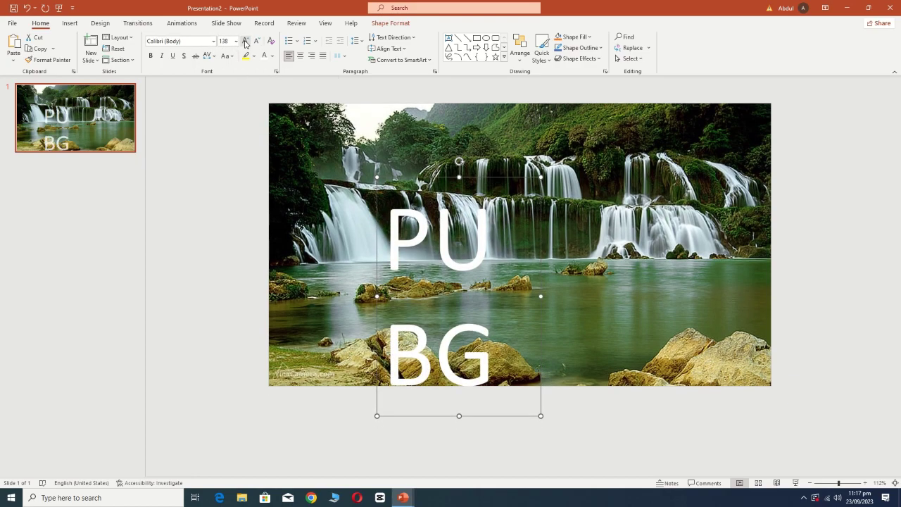
left_click(245, 41)
left_click(236, 41)
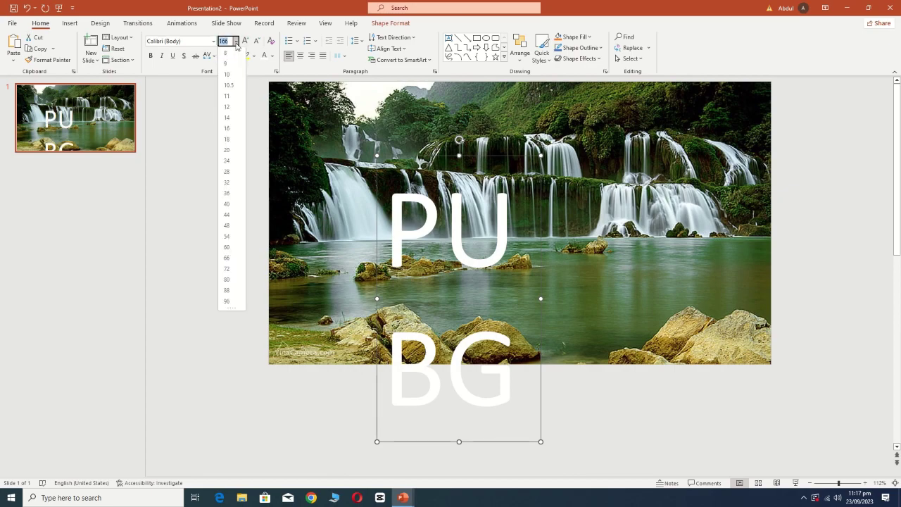
left_click(227, 300)
left_click(245, 41)
left_click(245, 41)
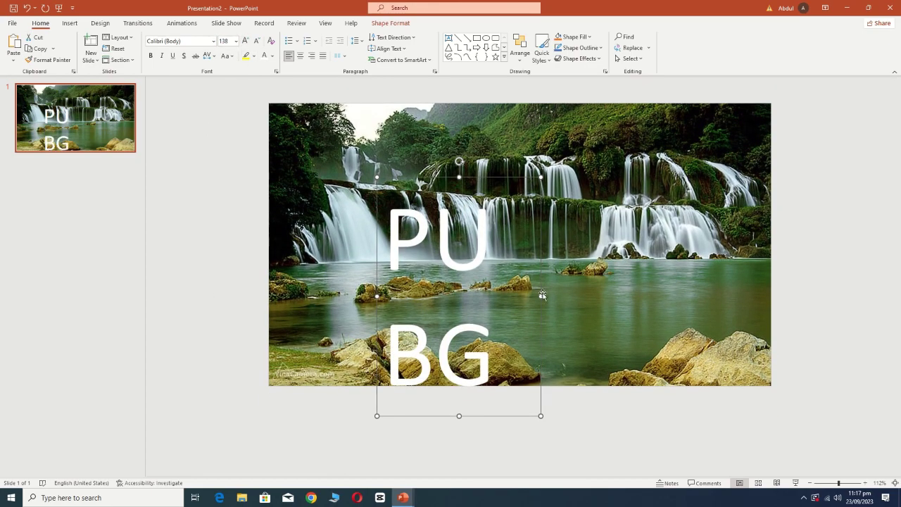
Apply Arial Black, widen the box so PUBG fits one line, and nudge it left
left_click_drag(541, 295, 635, 295)
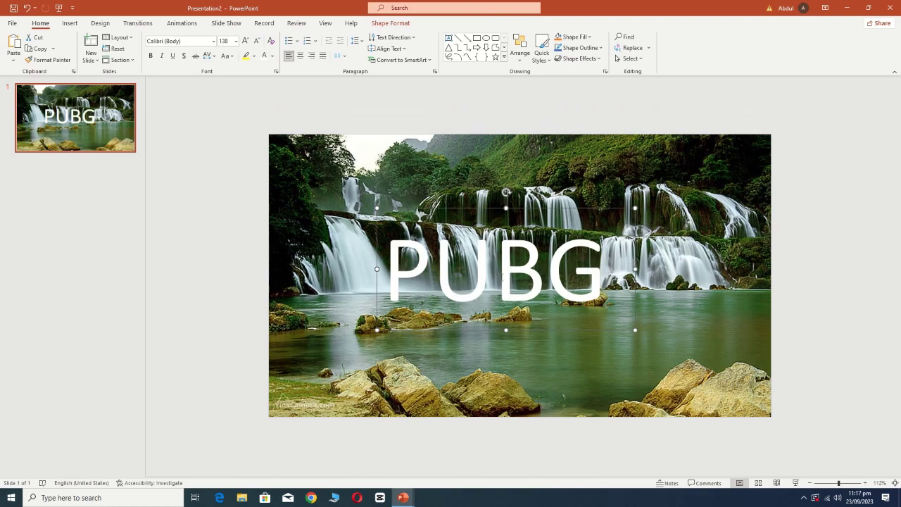
left_click(209, 41)
left_click(213, 42)
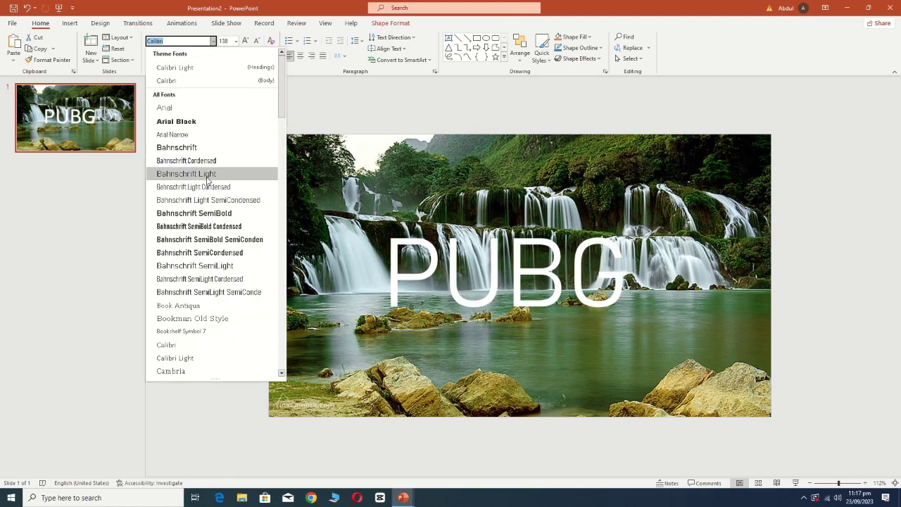
left_click(184, 123)
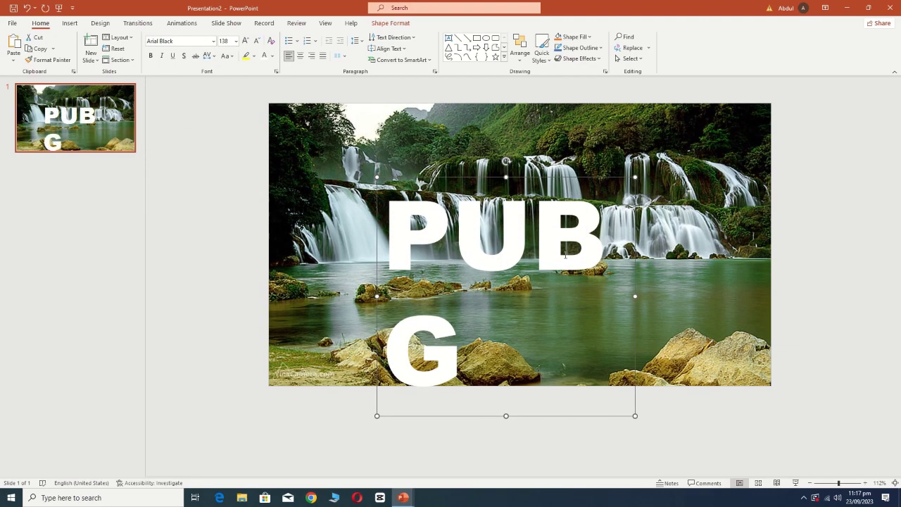
left_click_drag(636, 292, 702, 291)
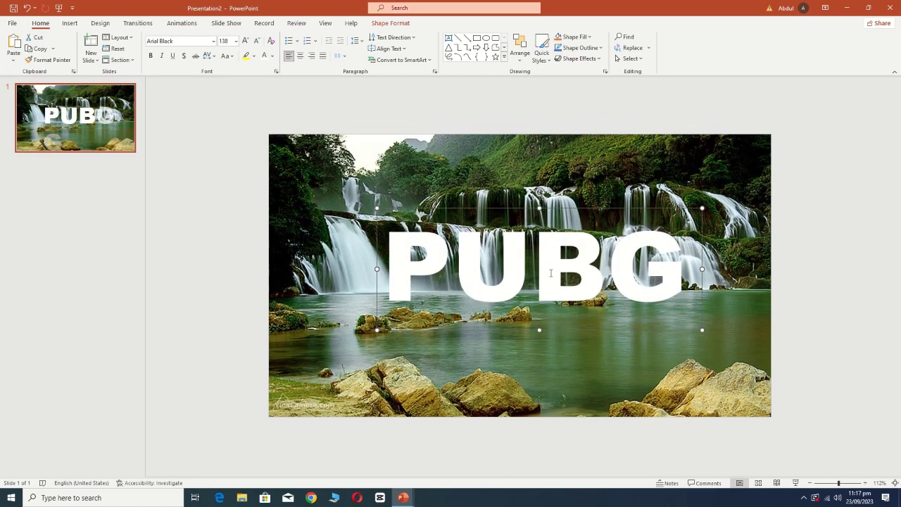
left_click(395, 341)
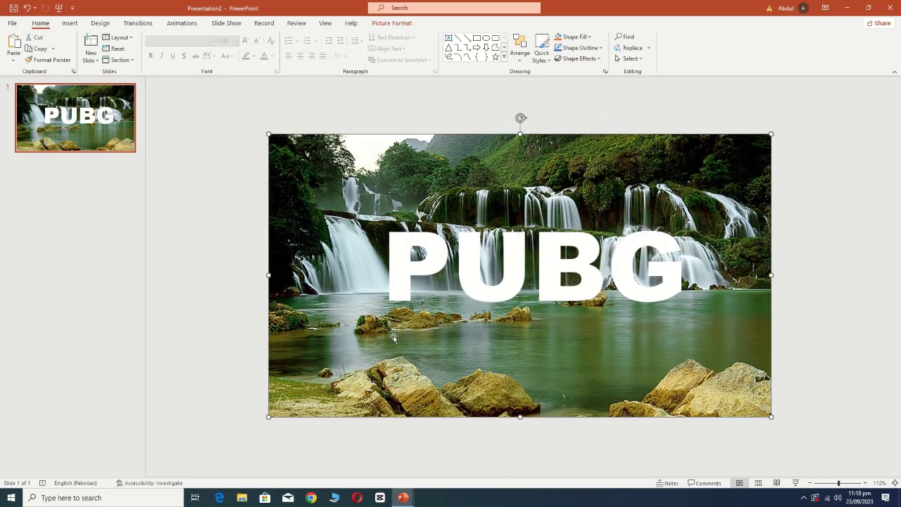
left_click(397, 299)
left_click_drag(396, 336, 366, 332)
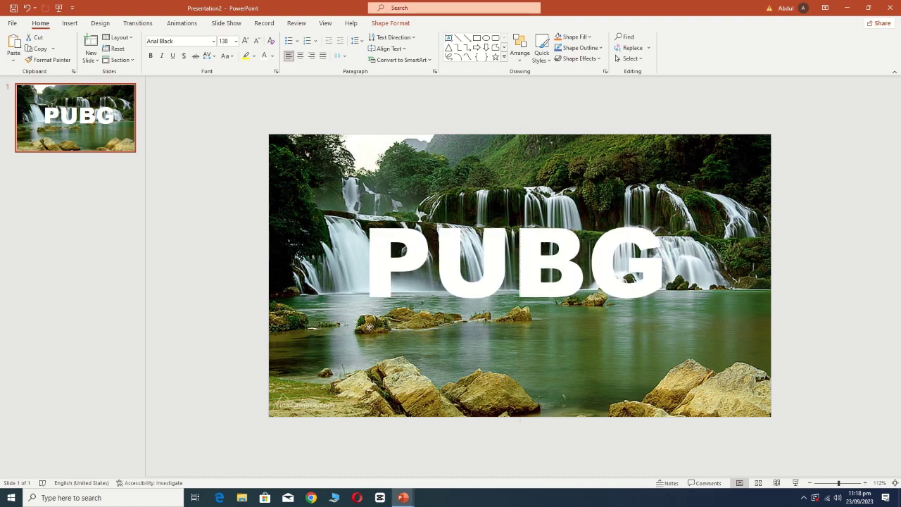
Duplicate the PUBG slide and delete the text from the copy
right_click(109, 139)
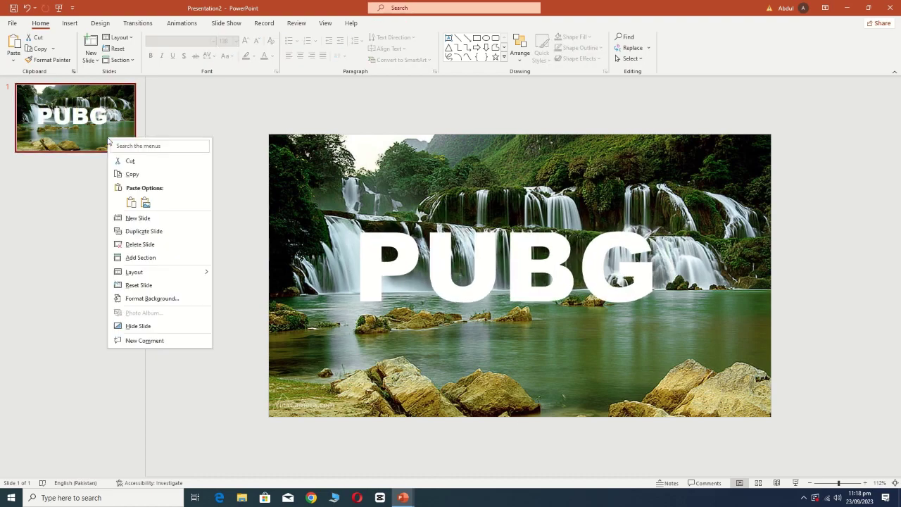
left_click(128, 231)
left_click(238, 220)
key("Tab")
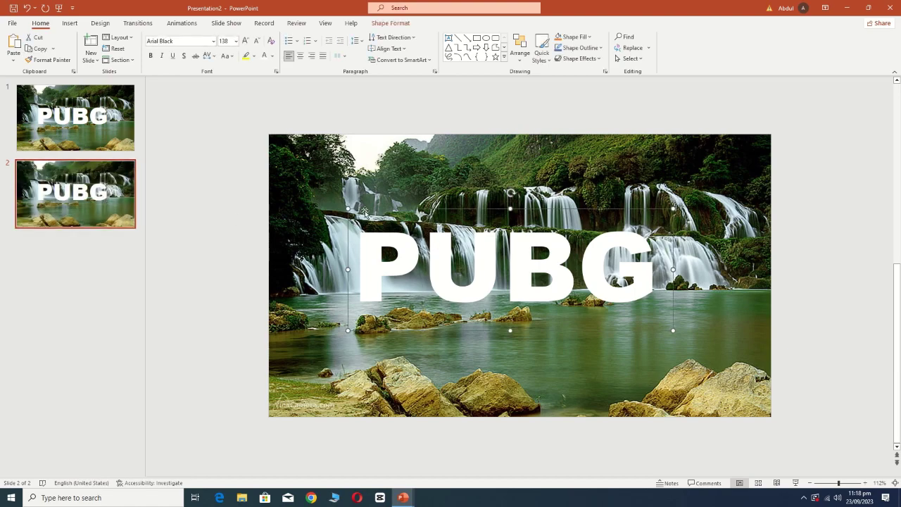
key("Delete")
Select the waterfall picture with the PUBG text and apply Merge Shapes > Intersect
key("Escape")
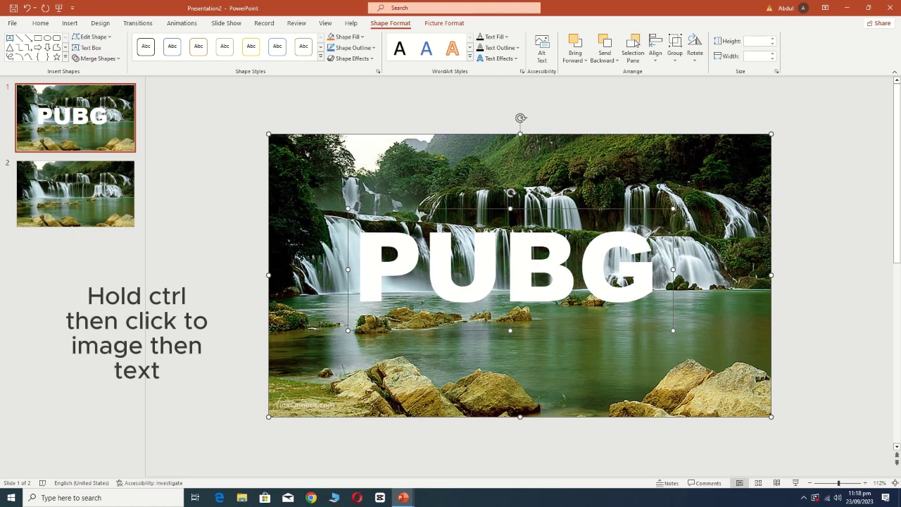
left_click(388, 198, "ctrl")
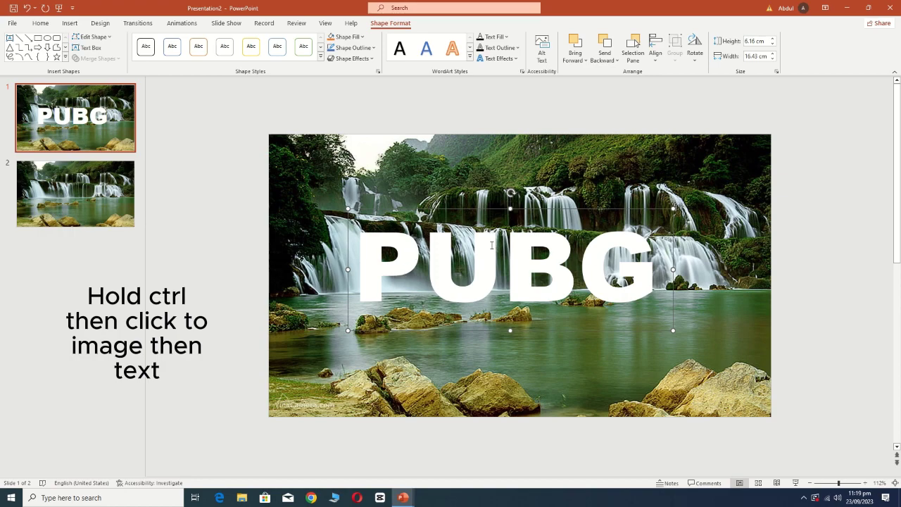
left_click(485, 199, "ctrl")
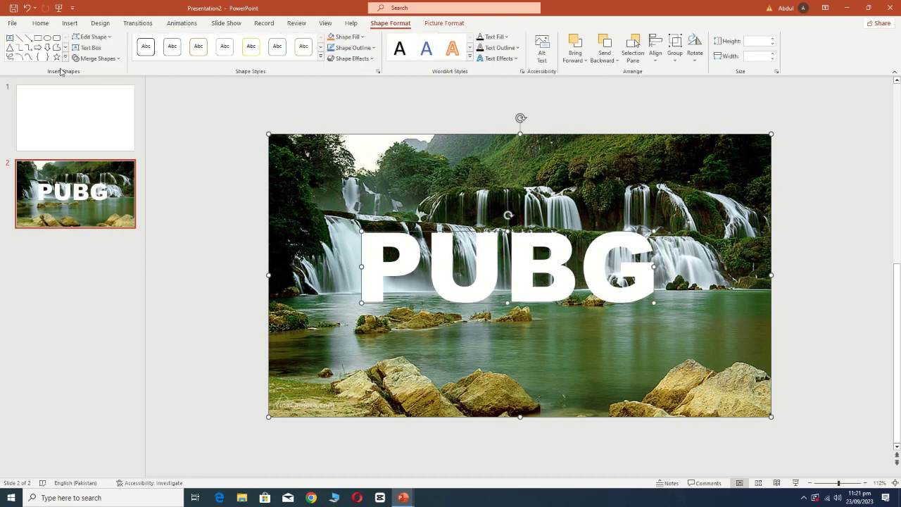
left_click(93, 58)
left_click(99, 107)
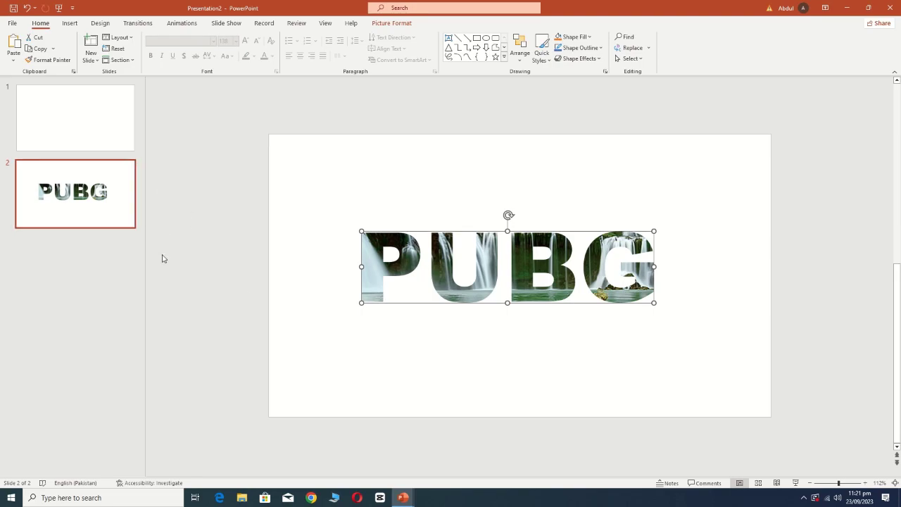
Insert the waterfall photo from Downloads and send it to the back
left_click(69, 22)
left_click(68, 53)
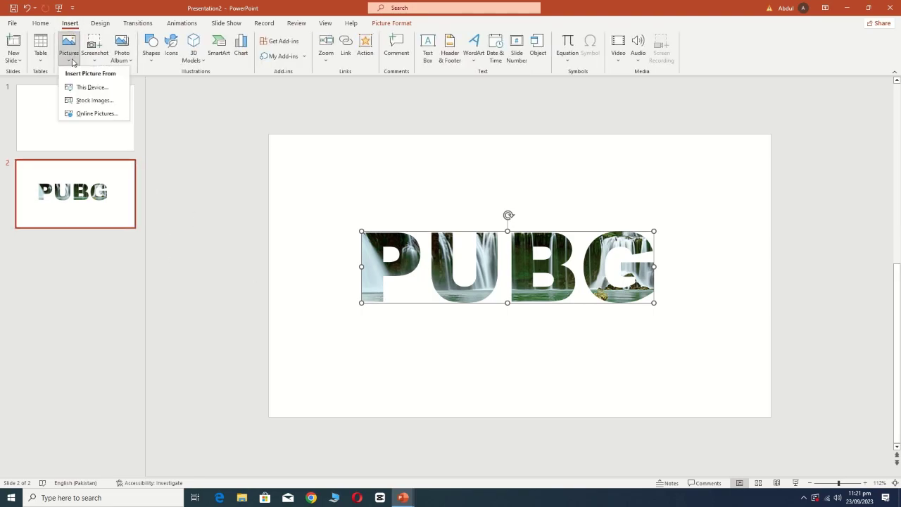
left_click(78, 87)
left_click(113, 95)
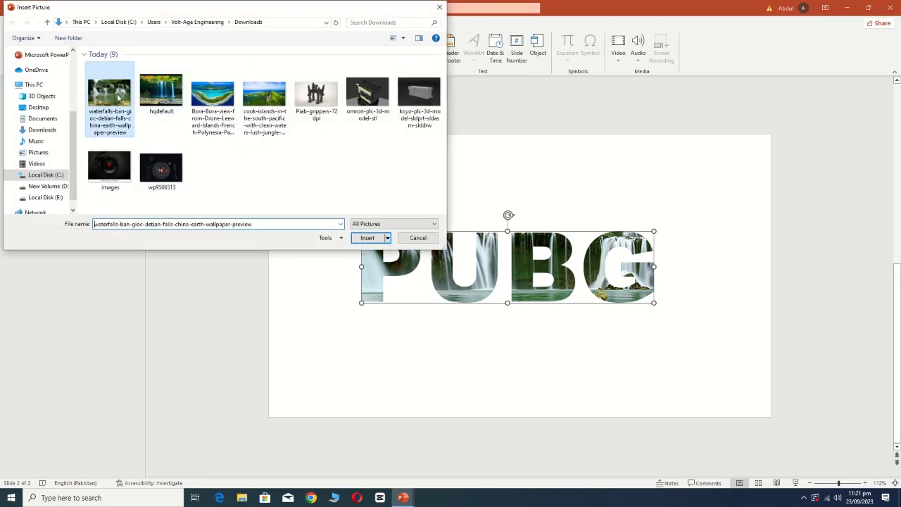
left_click(367, 238)
right_click(475, 247)
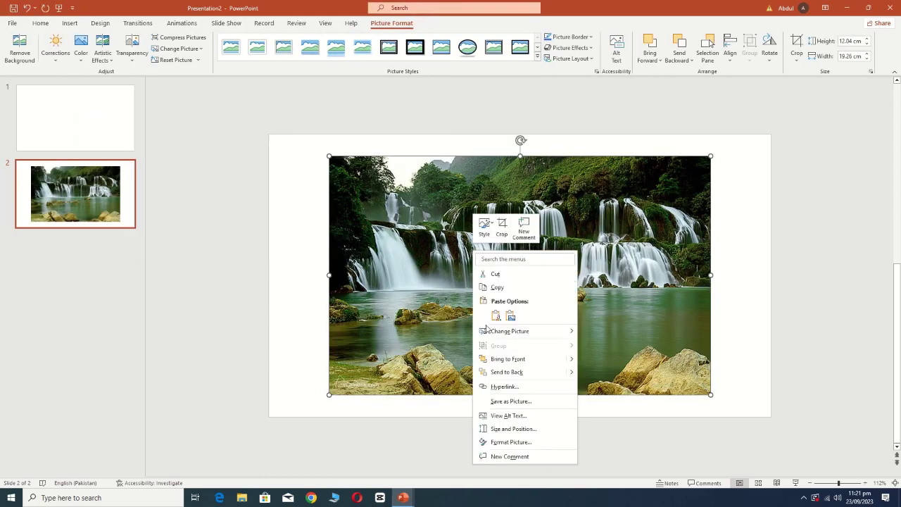
left_click(494, 377)
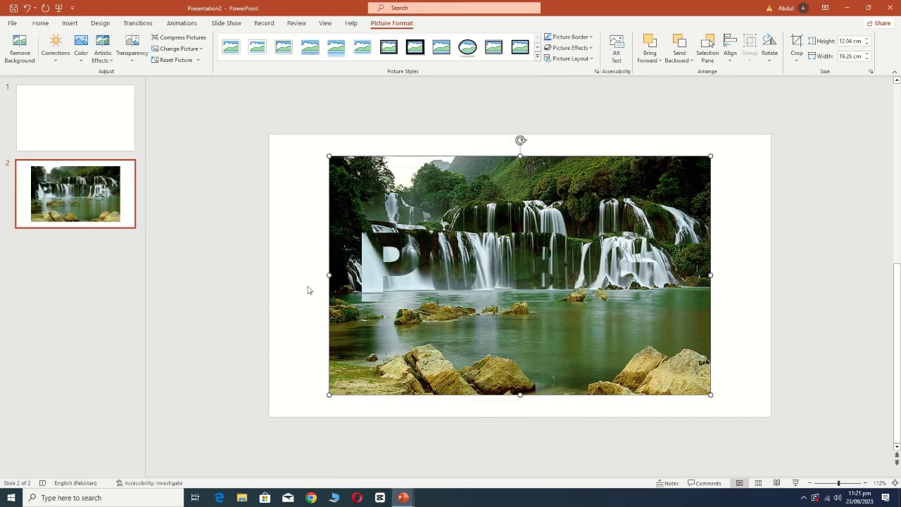
Stretch the photo to fill the slide at 25.4 × 14.29 cm and delete the blank first slide
left_click_drag(329, 275, 268, 275)
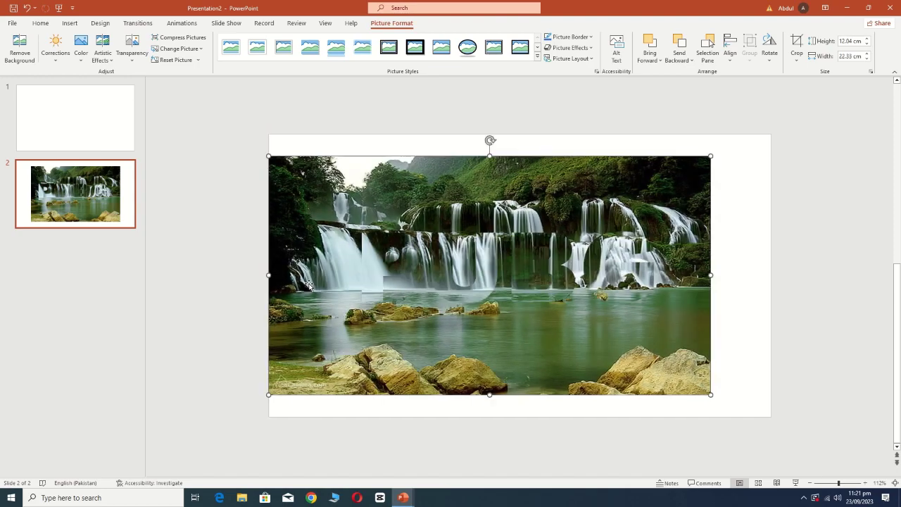
left_click(828, 484)
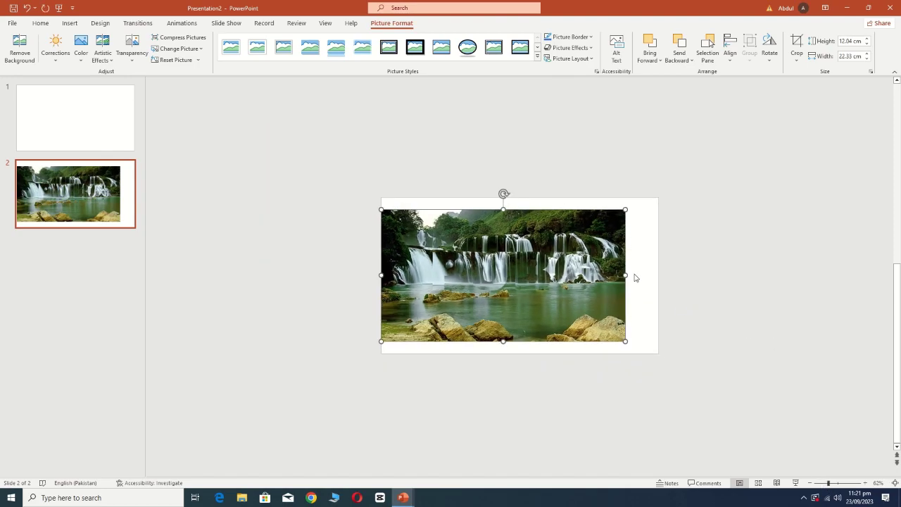
left_click_drag(628, 274, 658, 274)
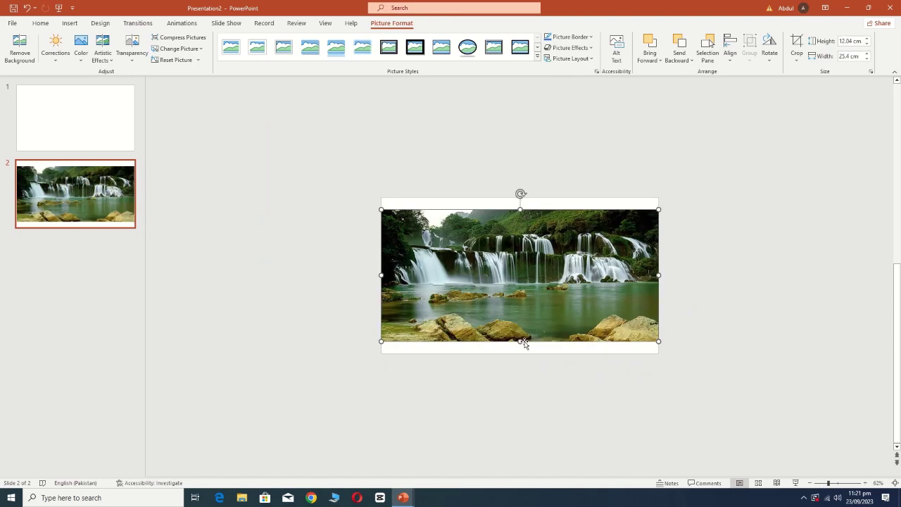
left_click_drag(523, 344, 521, 353)
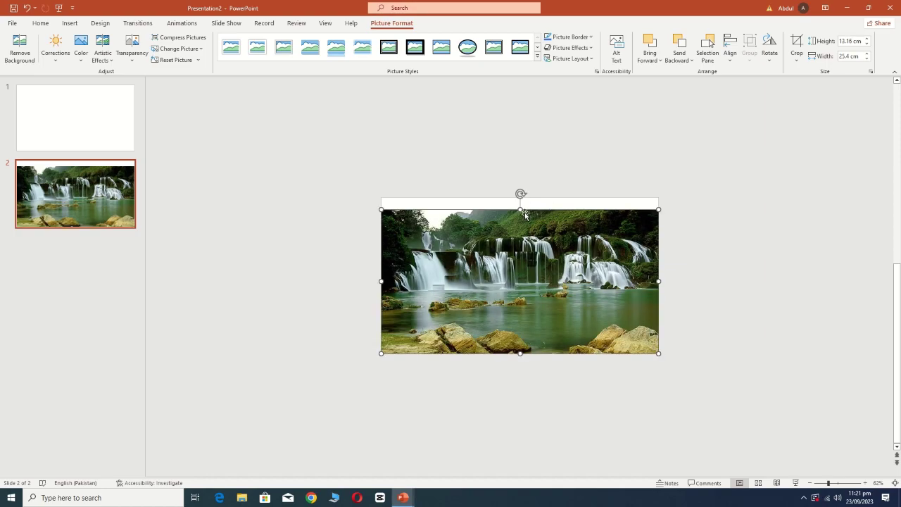
left_click_drag(520, 209, 520, 197)
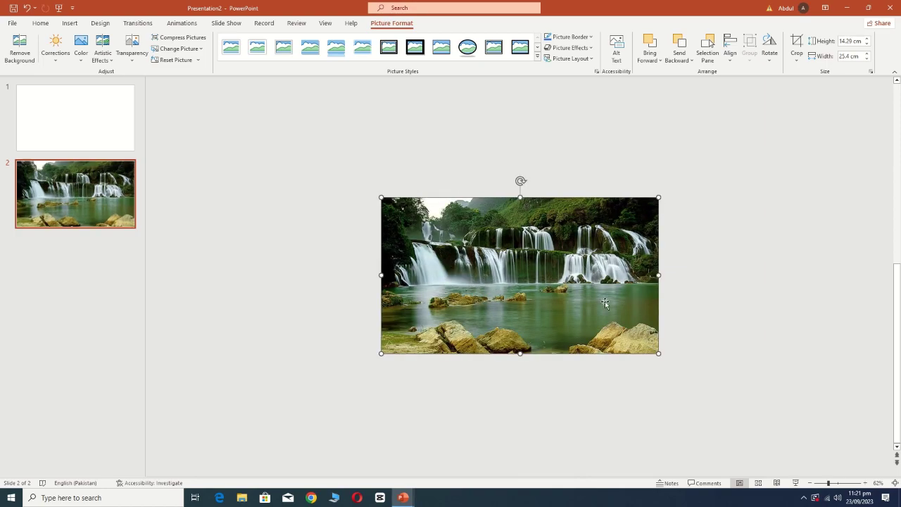
left_click(87, 129)
key("Delete")
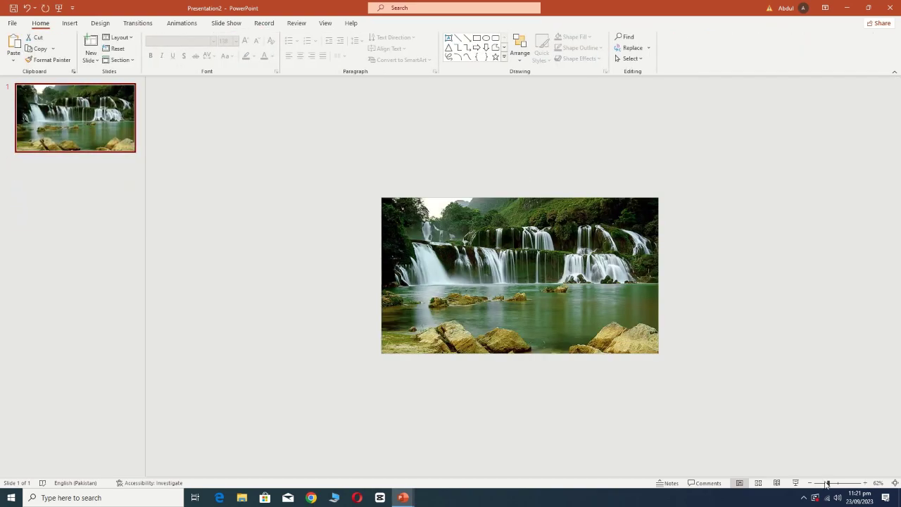
Select the PUBG letter cutout and open its Shape Effects list
left_click(839, 483)
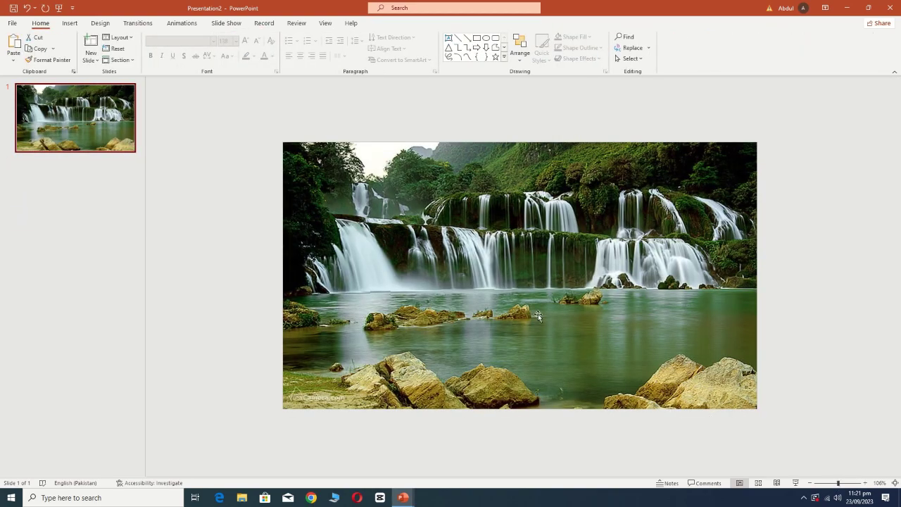
left_click(492, 262)
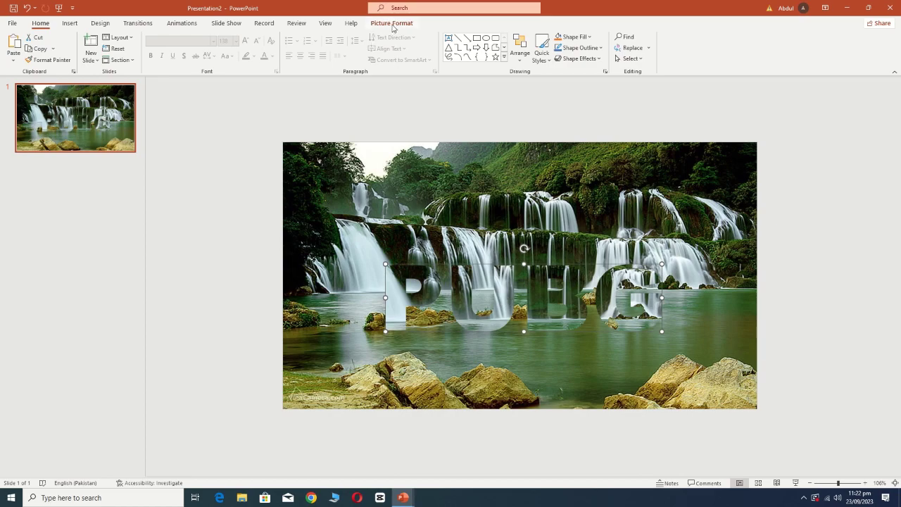
left_click(579, 58)
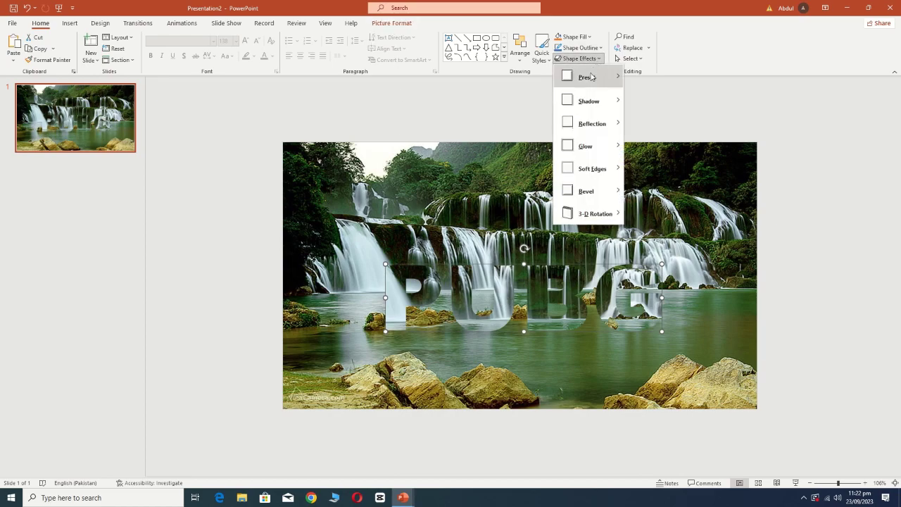
mouse_move(587, 76)
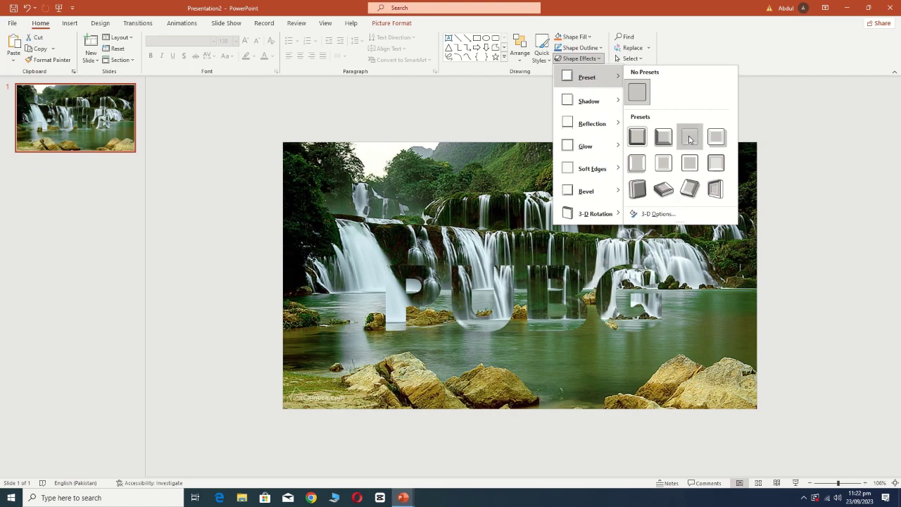
Apply a preset bevel and a reflection to the PUBG lettering
left_click(689, 138)
left_click(595, 60)
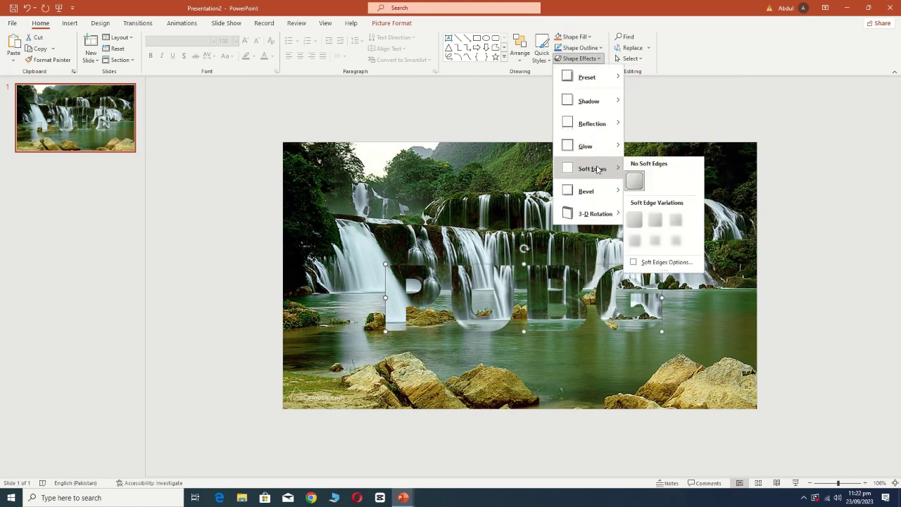
left_click(545, 276)
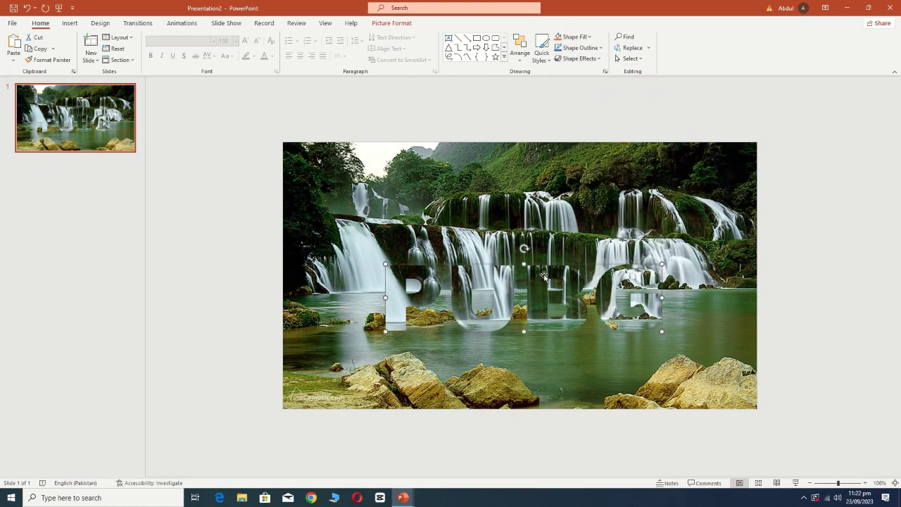
left_click(579, 59)
mouse_move(591, 123)
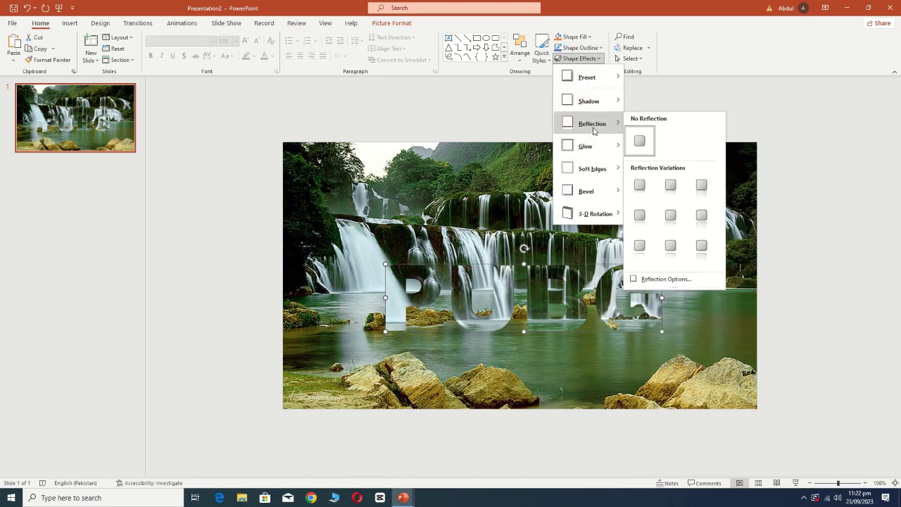
left_click(701, 188)
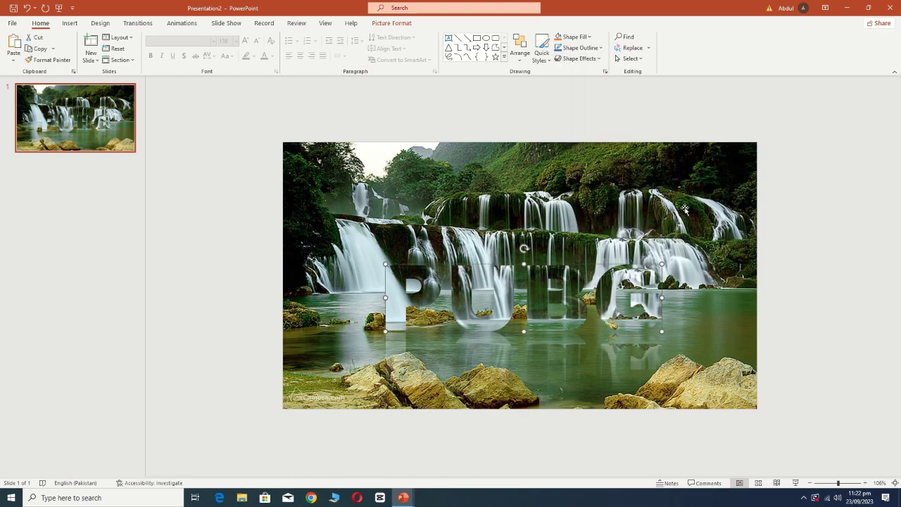
left_click(449, 252)
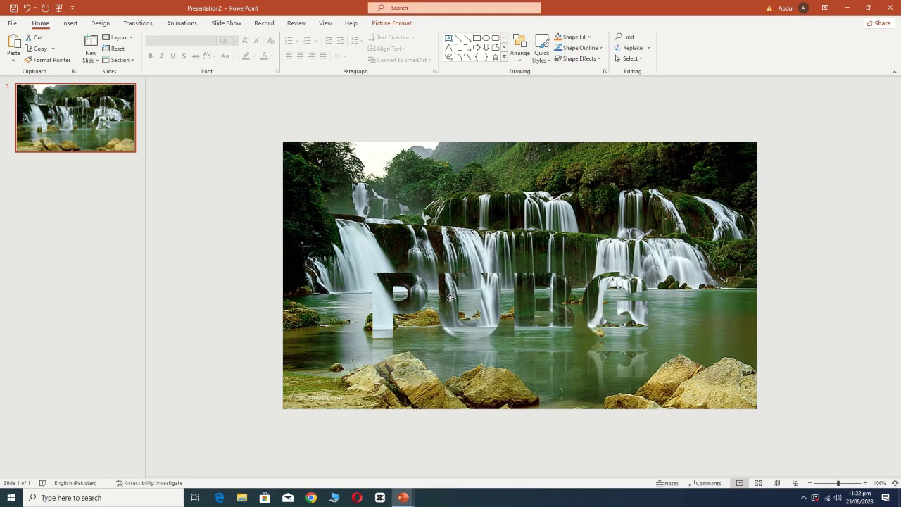
Move the PUBG lettering slightly left and zoom the view out to 80%
left_click_drag(449, 298, 415, 298)
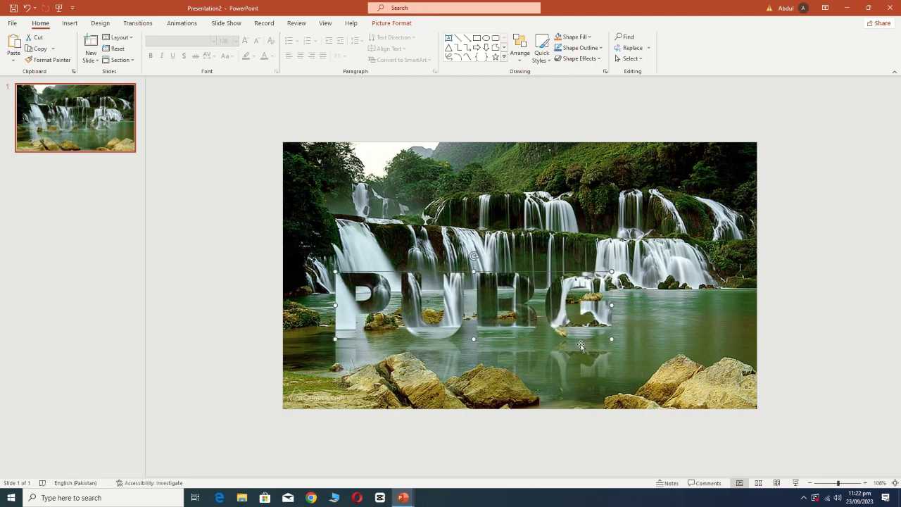
left_click(834, 483)
left_click(588, 359)
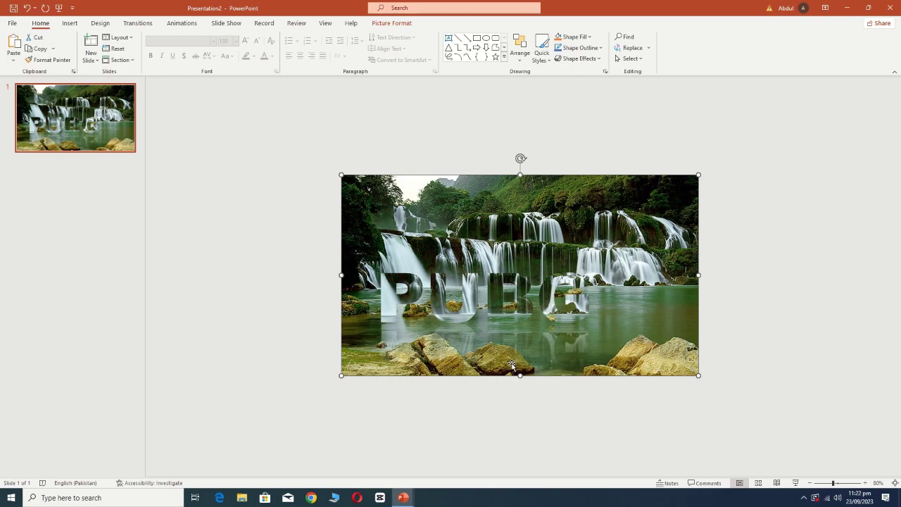
Crop a strip off the waterfall photo's bottom, then enlarge it from the corner to cover the slide
right_click(512, 365)
left_click(473, 349)
right_click(470, 348)
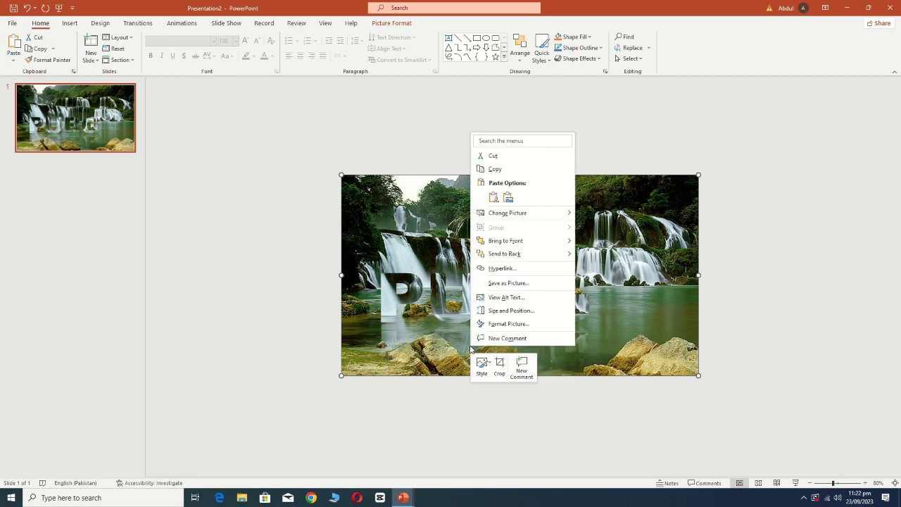
left_click(504, 362)
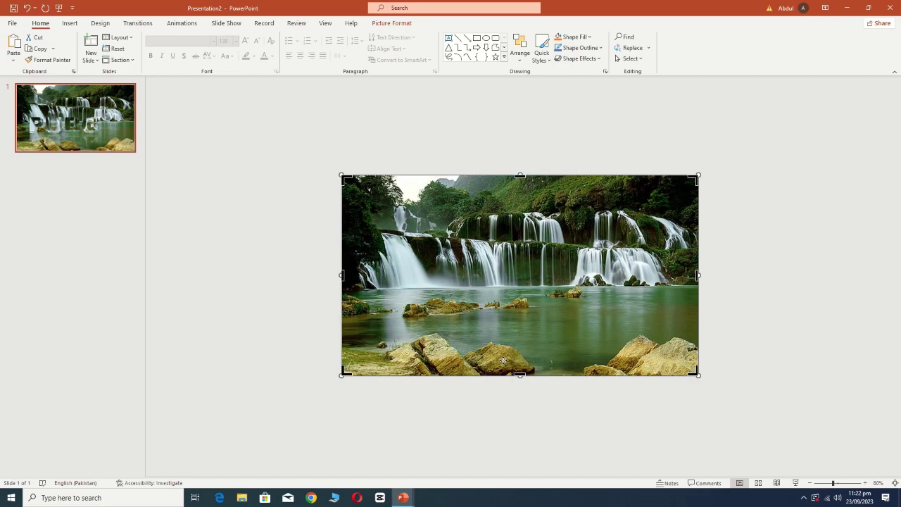
left_click_drag(519, 374, 519, 358)
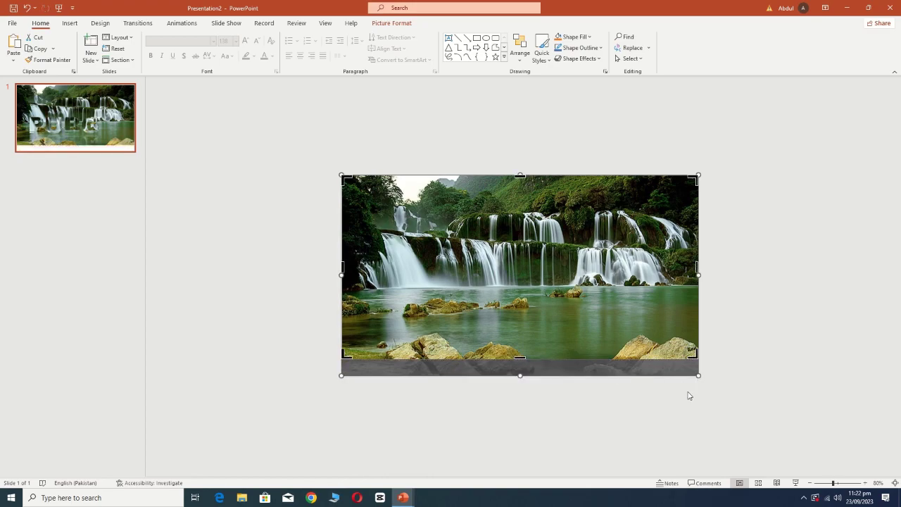
left_click(688, 396)
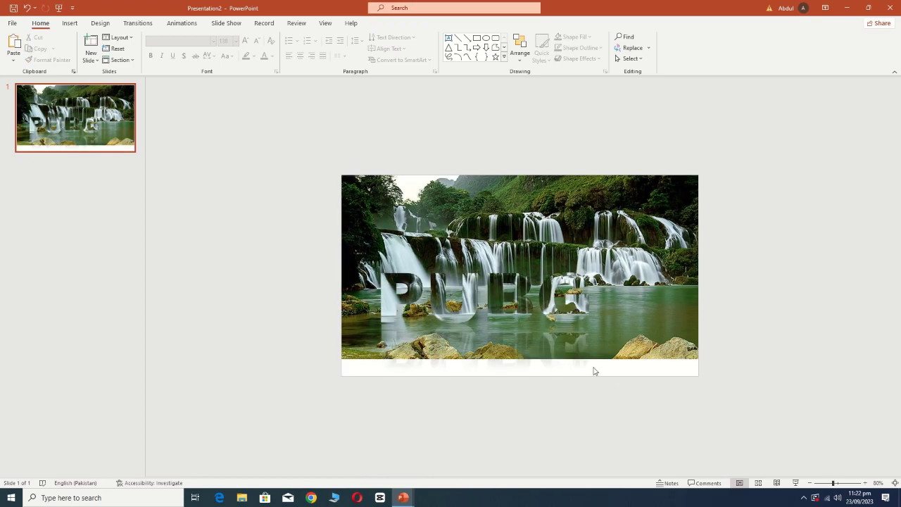
left_click(530, 333)
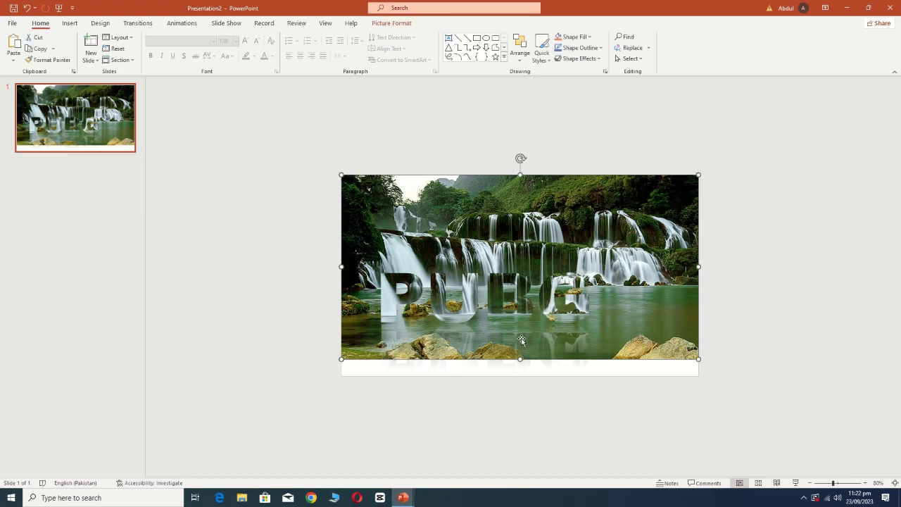
left_click_drag(699, 360, 703, 377)
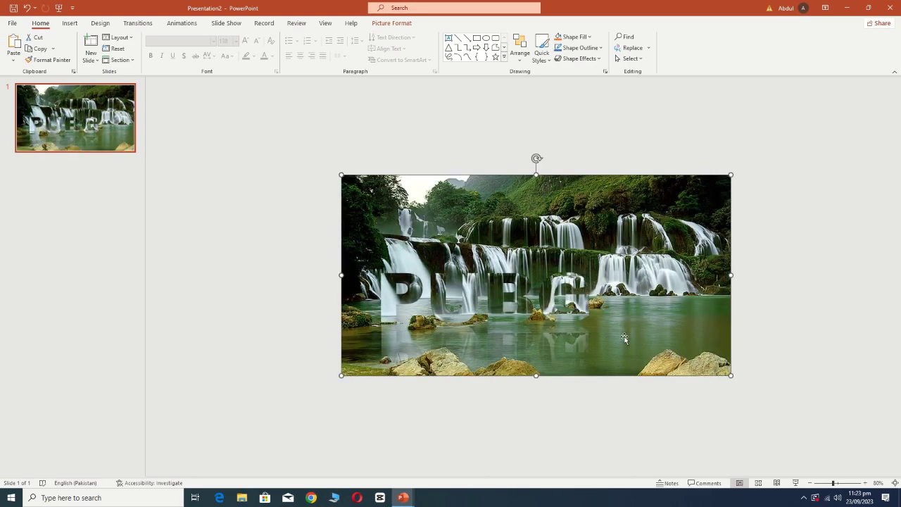
Nudge the PUBG lettering up and return the photo to its full-height size after trial resizes
left_click(622, 336)
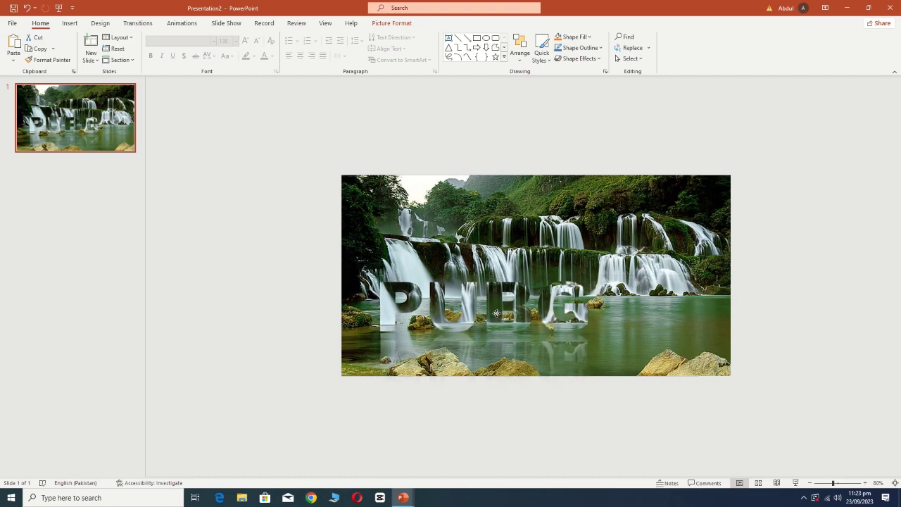
left_click_drag(496, 311, 509, 305)
left_click(706, 296)
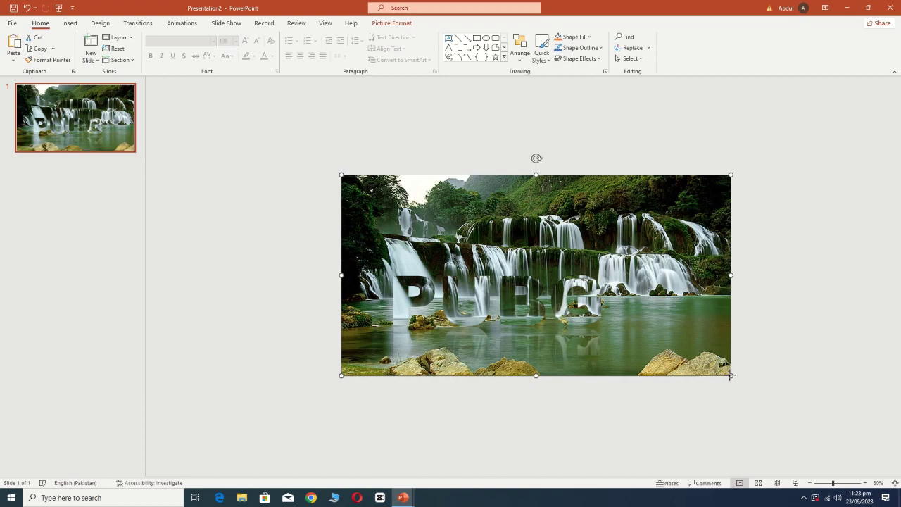
left_click_drag(731, 375, 734, 380)
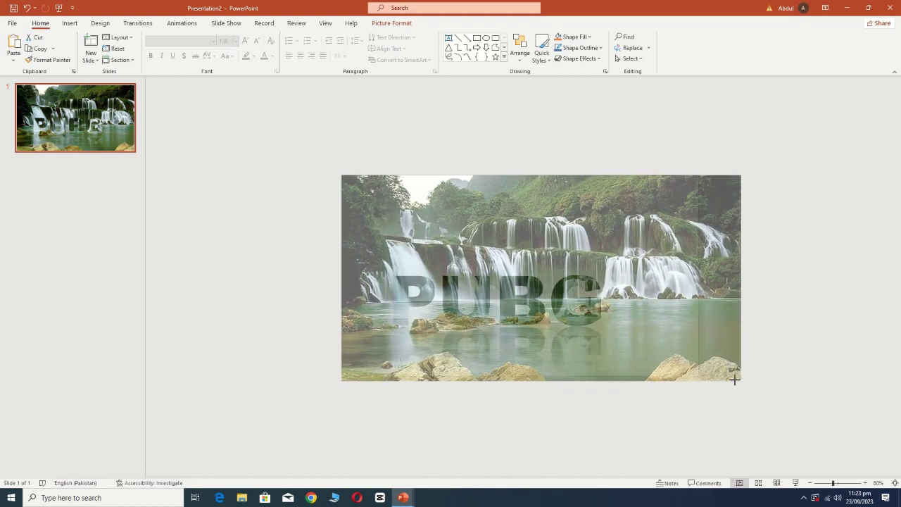
mouse_move(734, 381)
left_mouse_down()
mouse_move(700, 349)
mouse_move(731, 375)
left_mouse_up()
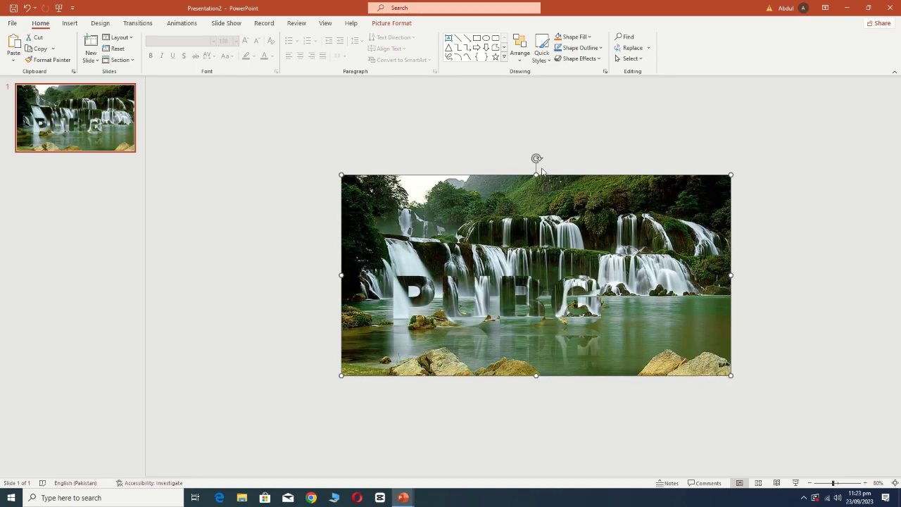
left_click_drag(536, 174, 536, 183)
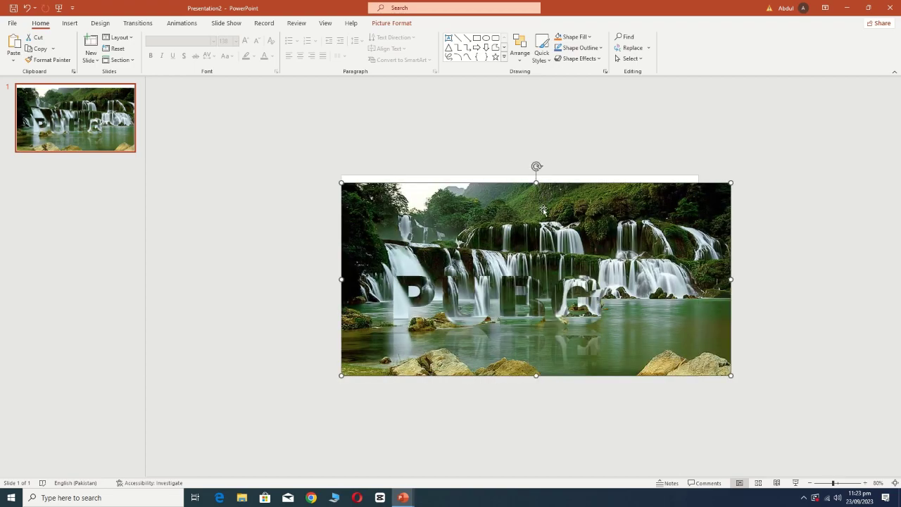
left_click_drag(536, 183, 535, 175)
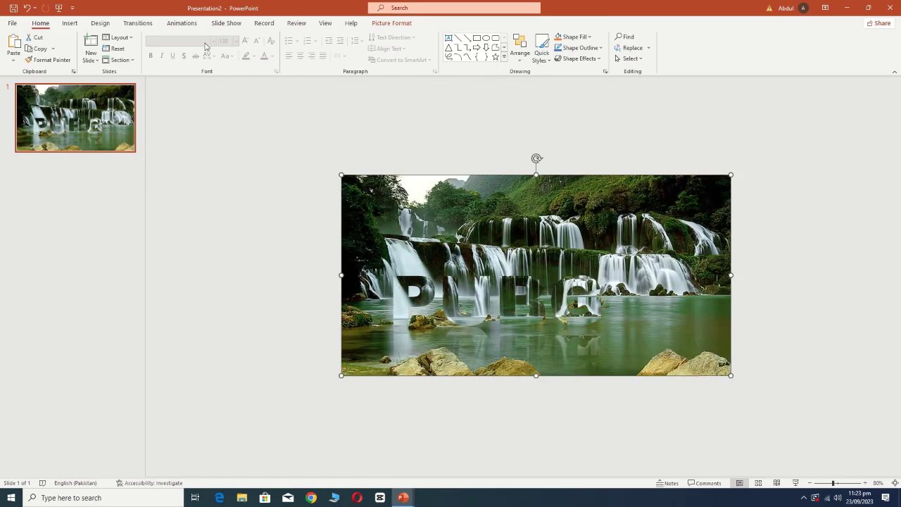
Give the waterfall photo a Left lines motion path and drag its end point further left
left_click(182, 23)
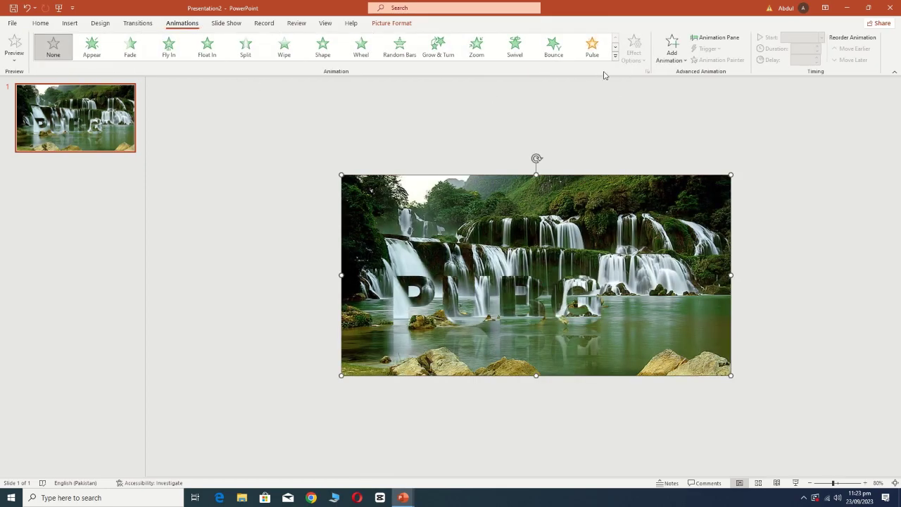
left_click(672, 53)
left_click(681, 461)
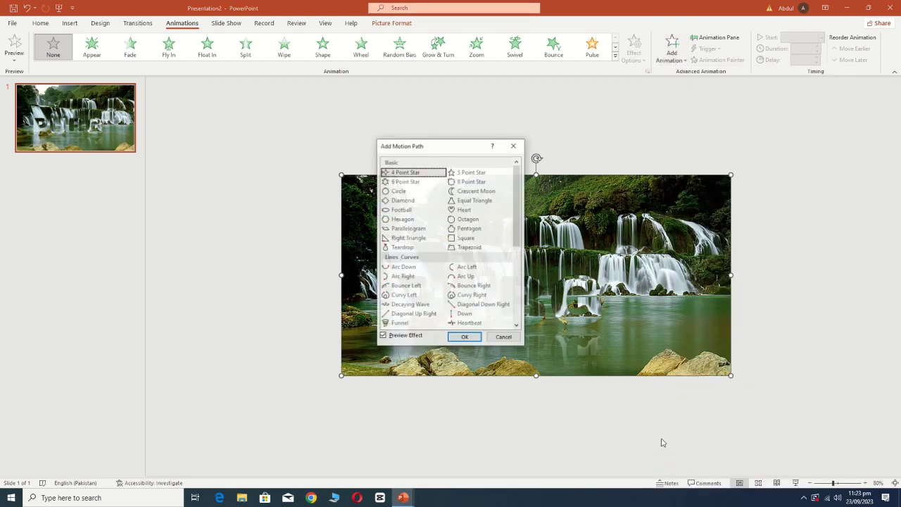
scroll(403, 303, "down", 1)
left_click(396, 304)
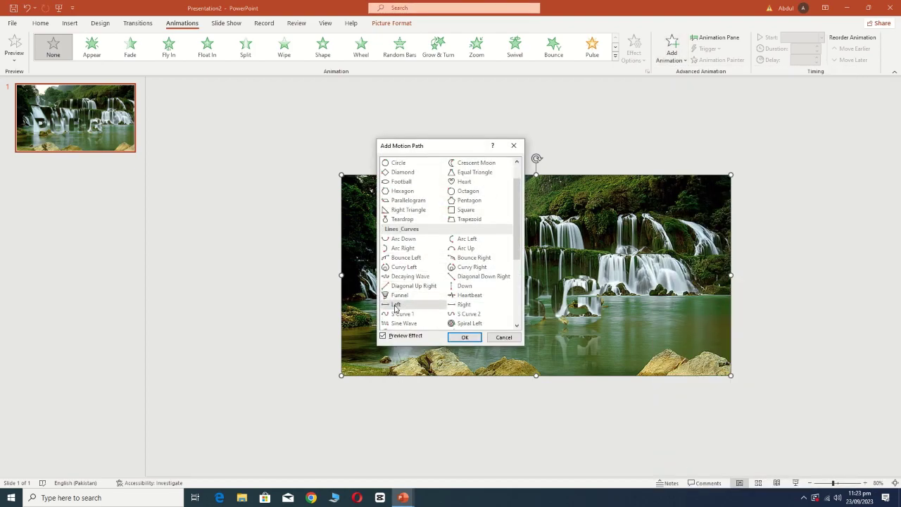
left_click(465, 337)
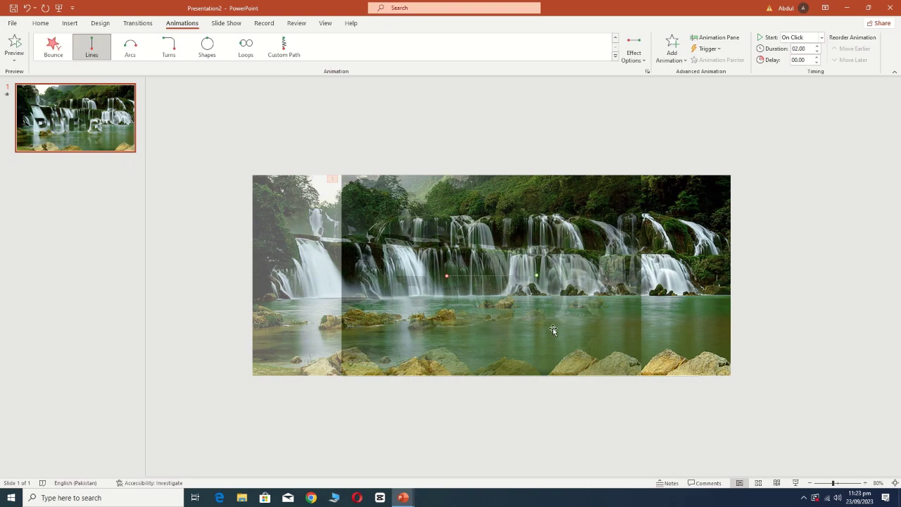
mouse_move(454, 286)
left_mouse_down()
mouse_move(438, 273)
mouse_move(405, 276)
left_mouse_up()
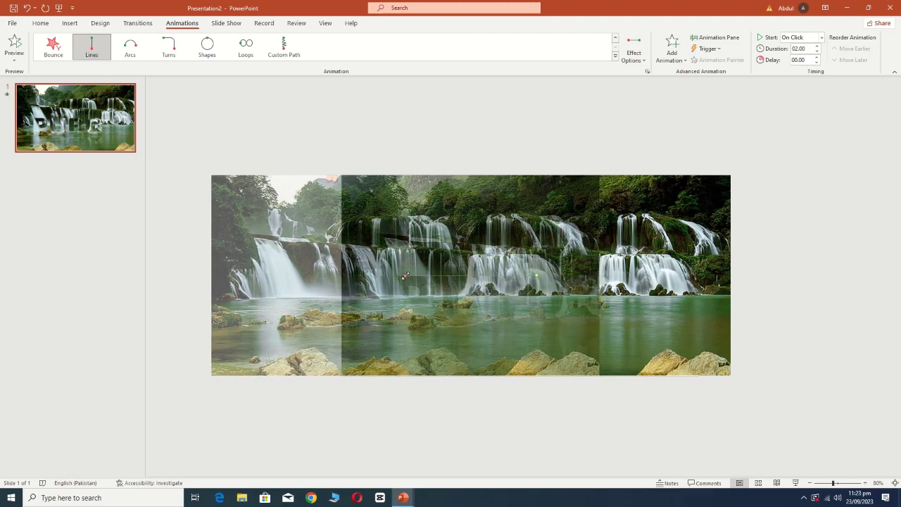